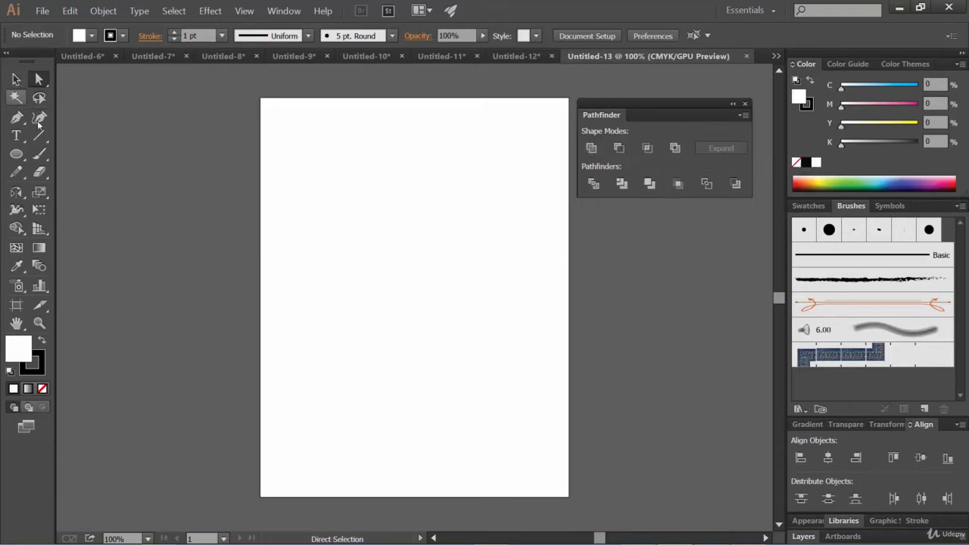
Draw a wide ellipse in the upper part of the artboard and fill it with the brown swatch C=40 M=65 Y=90 K=35
left_click(13, 156)
left_click_drag(322, 145, 433, 230)
left_click(91, 36)
left_click(126, 82)
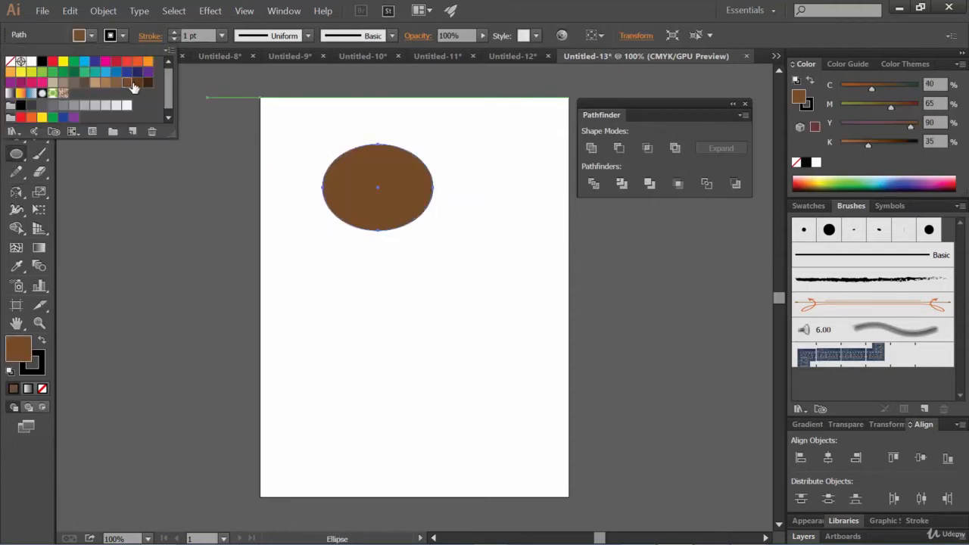
left_click(519, 3)
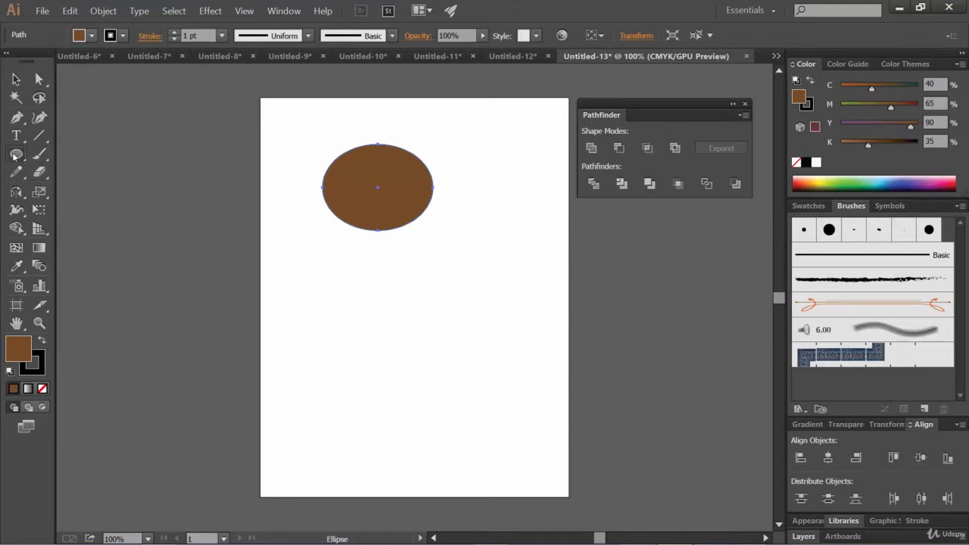
Draw a second, taller ellipse overlapping the brown one's lower-right edge and fill it with the orange swatch C=0 M=80 Y=95 K=0
left_click_drag(398, 188, 493, 298)
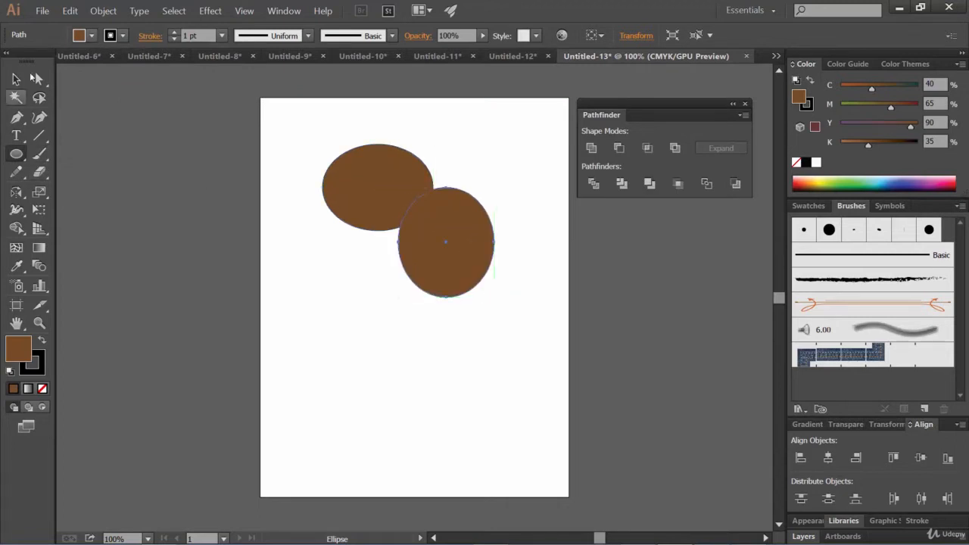
left_click(91, 36)
left_click(137, 64)
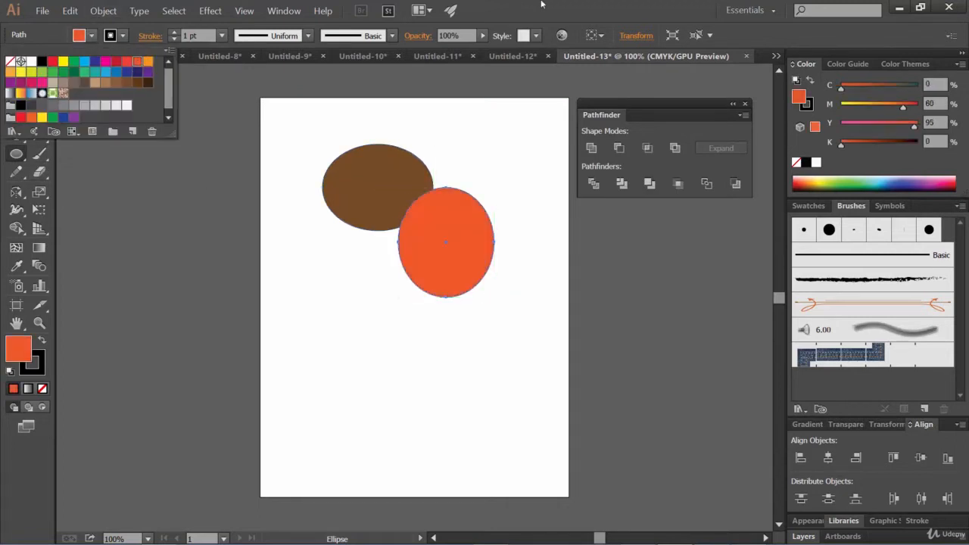
left_click(543, 5)
Select the brown and orange ellipses together and apply the Pathfinder Merge operation
left_click(17, 78)
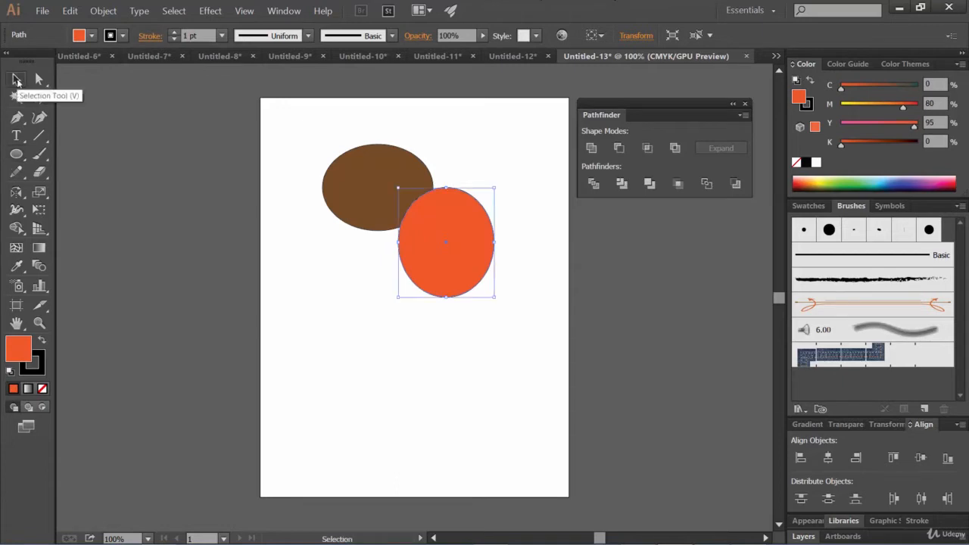
left_click(523, 261)
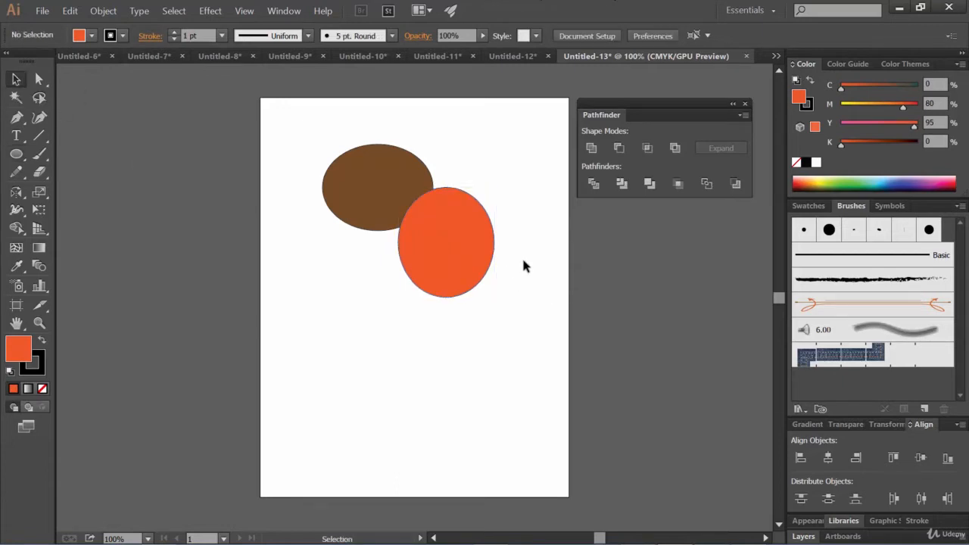
left_click_drag(527, 269, 362, 201)
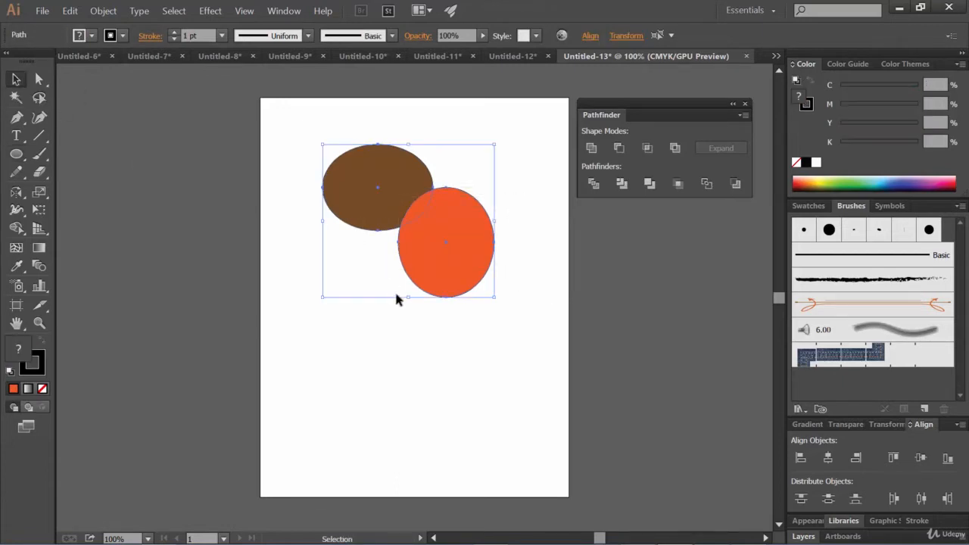
left_click(650, 184)
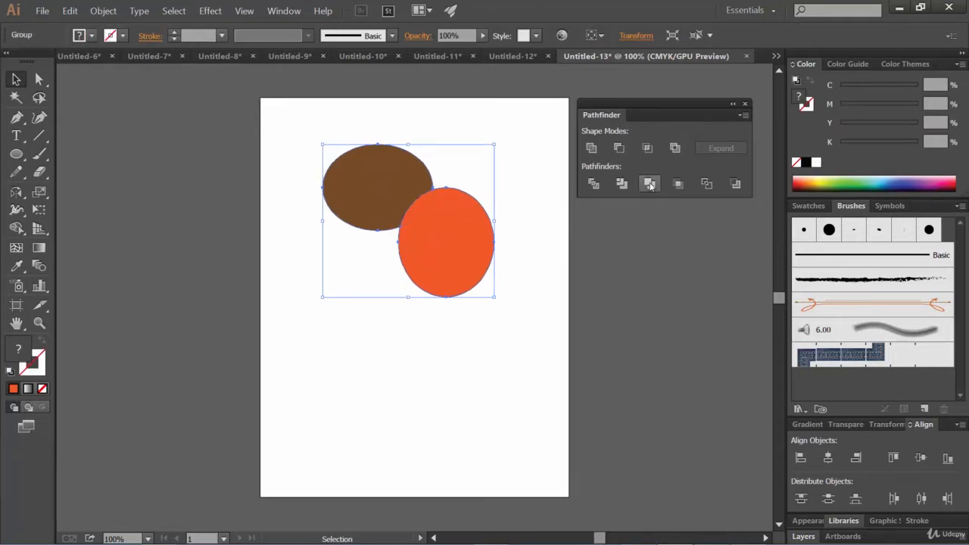
left_click(374, 371)
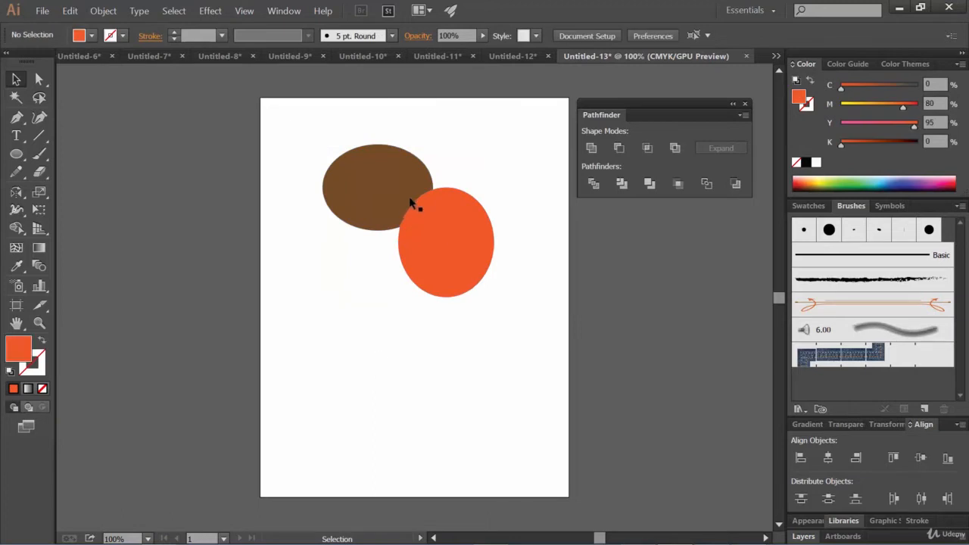
Try moving the merged ellipses around the artboard as a group
left_click_drag(402, 184, 385, 165)
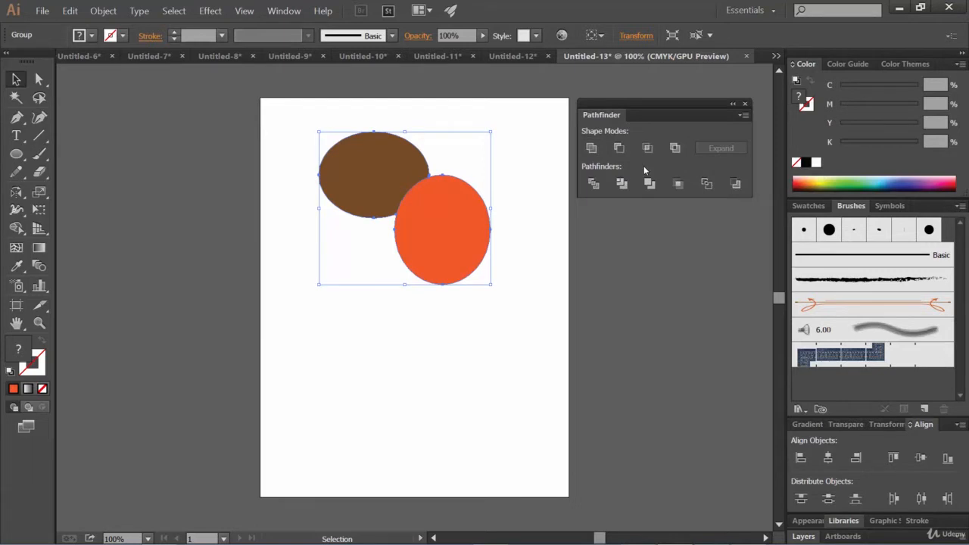
left_click_drag(460, 220, 452, 209)
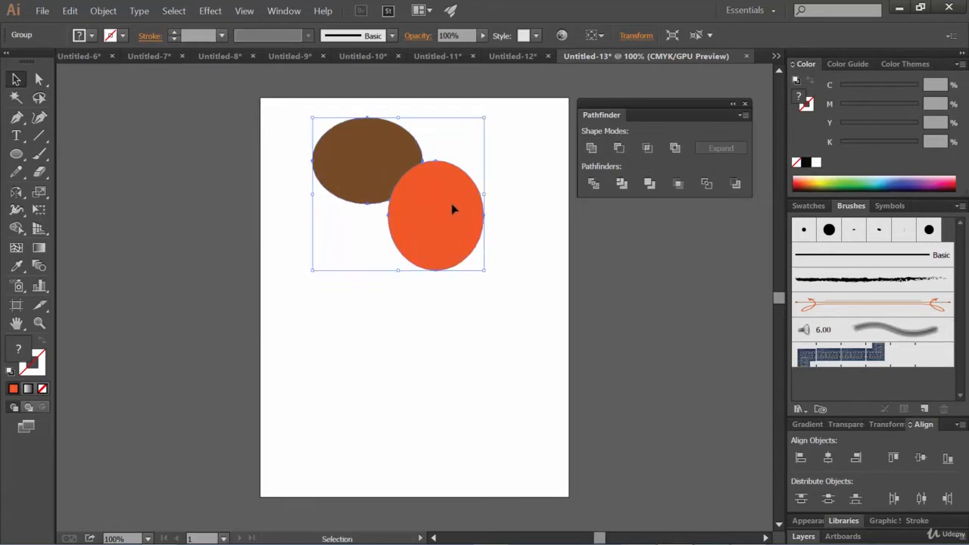
left_click(519, 241)
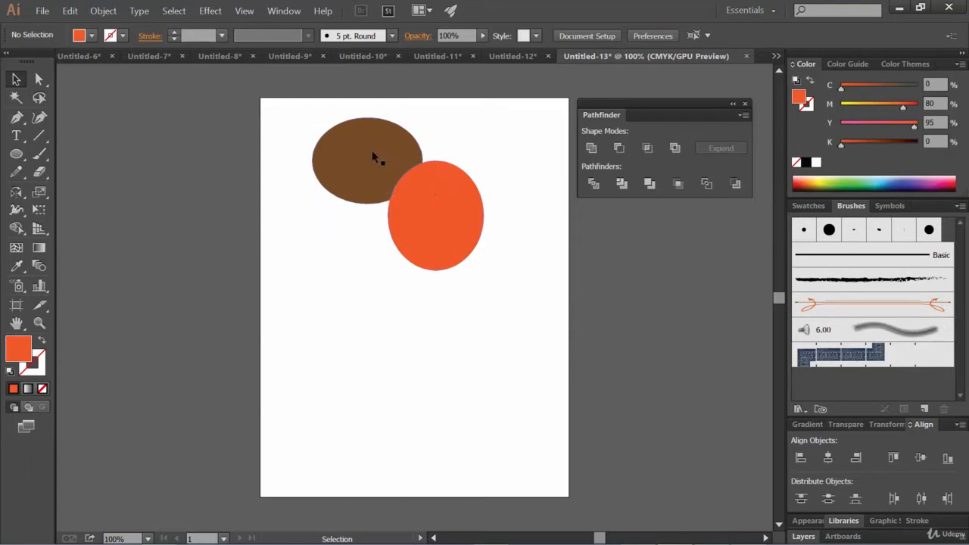
left_click_drag(372, 152, 352, 179)
key("ctrl+z")
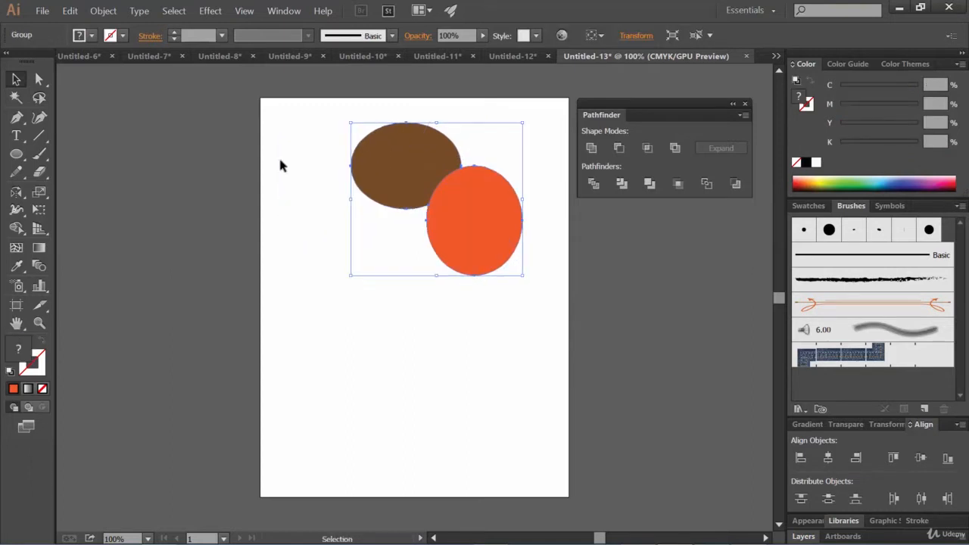
left_click(39, 79)
key("v")
left_click(385, 315)
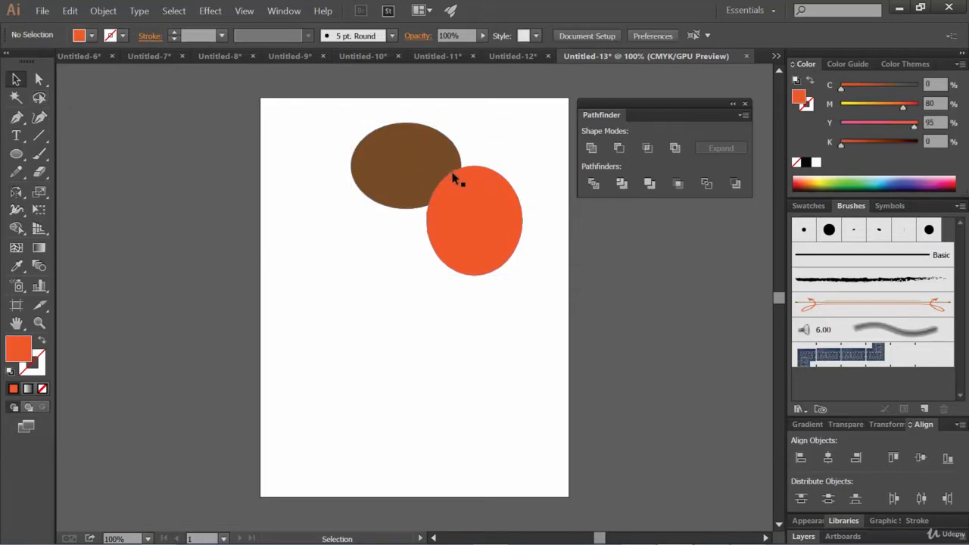
Undo the group moves and the merge, back to the two separate stroked ellipses
key("ctrl+z")
key("ctrl+z")
key("ctrl+z")
key("ctrl+z")
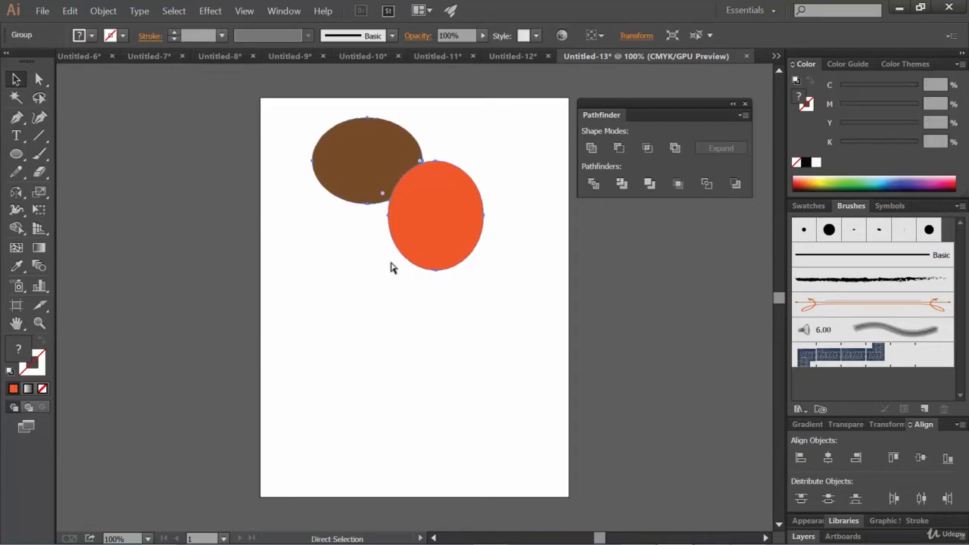
left_click(68, 12)
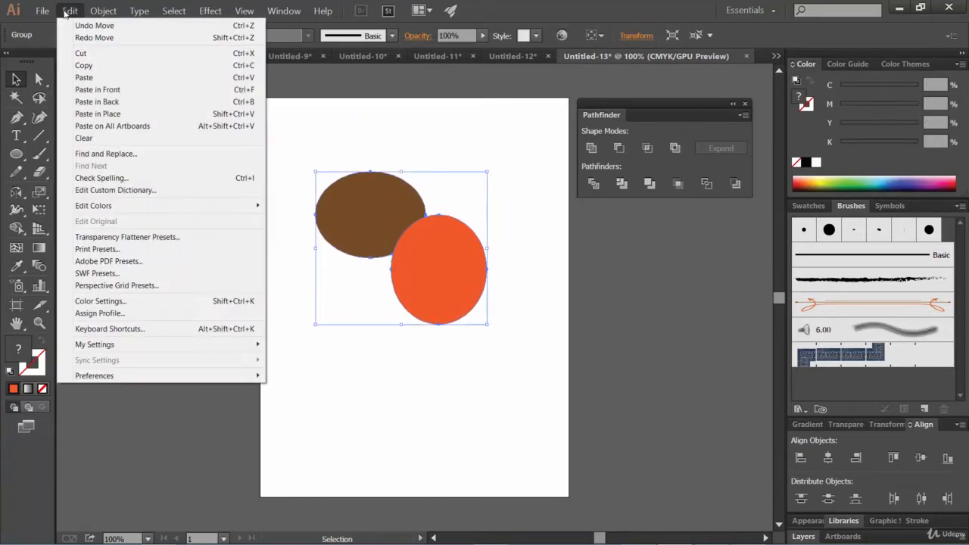
left_click(89, 25)
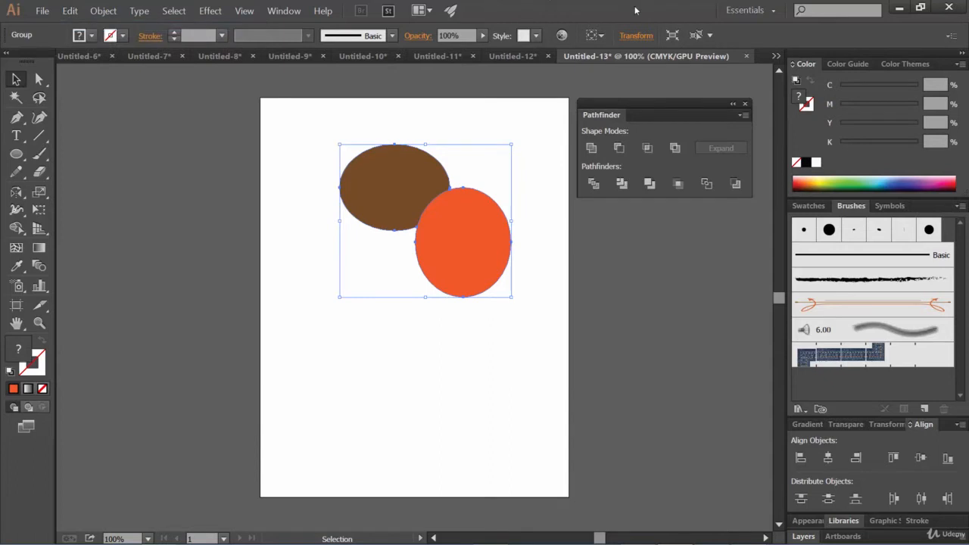
key("ctrl+z")
key("ctrl+z")
key("ctrl+z")
key("ctrl+z")
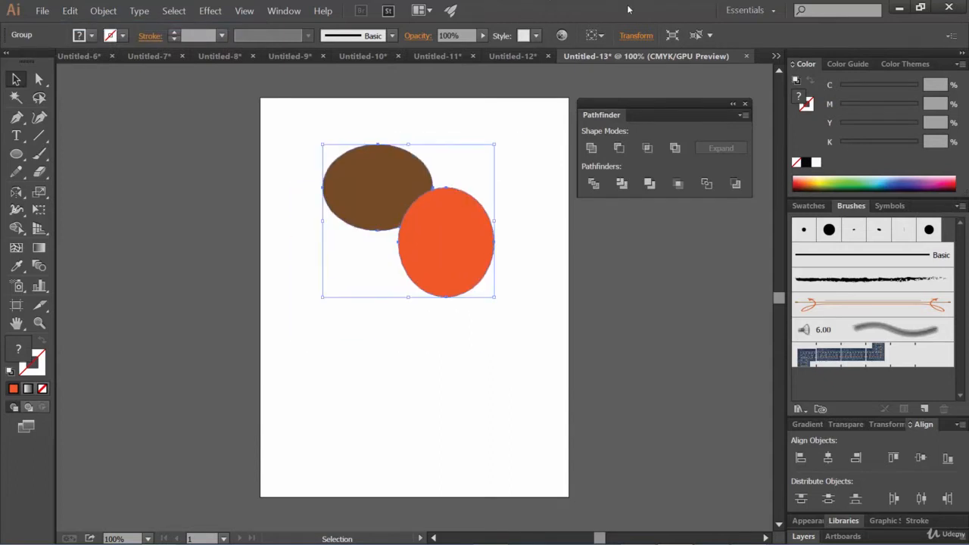
left_click(68, 11)
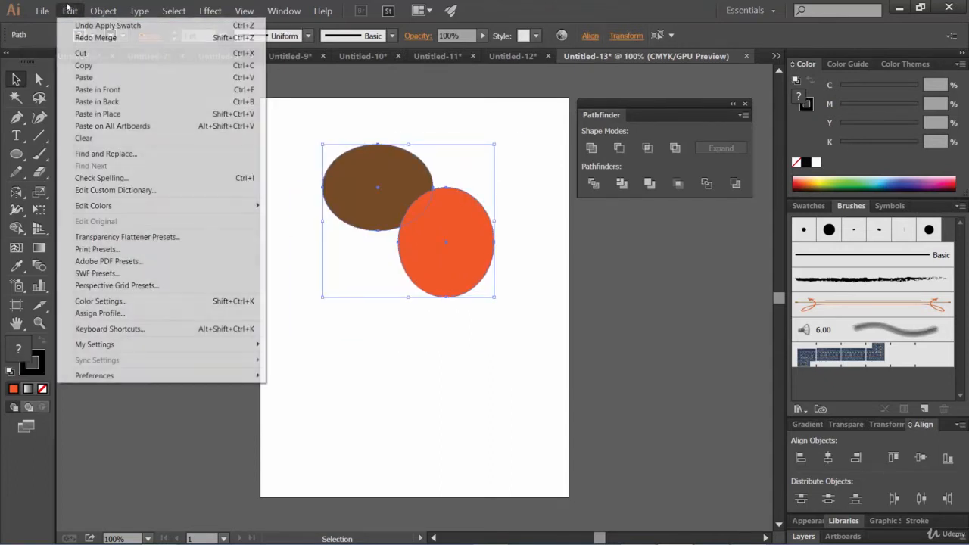
left_click(659, 6)
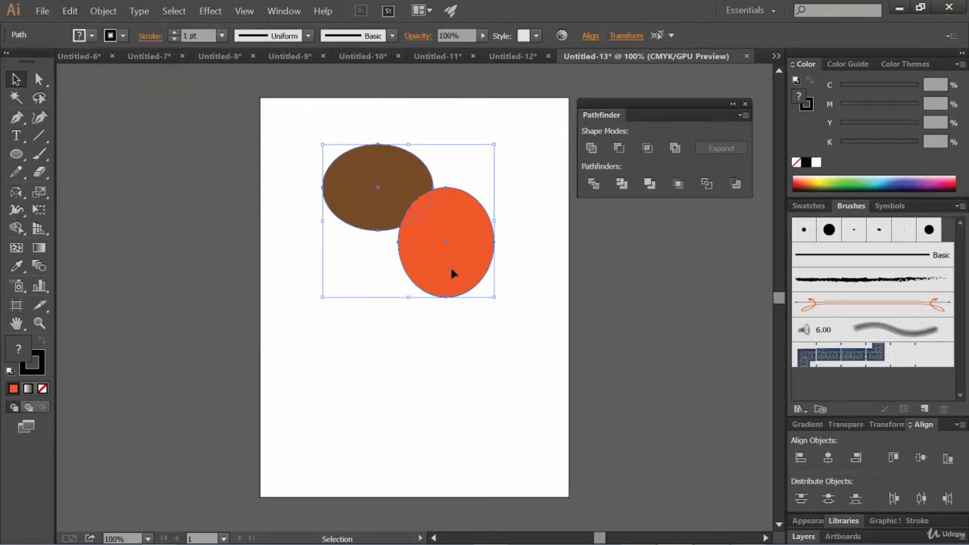
Duplicate the pair of overlapping ellipses straight below the originals
left_click_drag(443, 248, 453, 382)
left_click(521, 240)
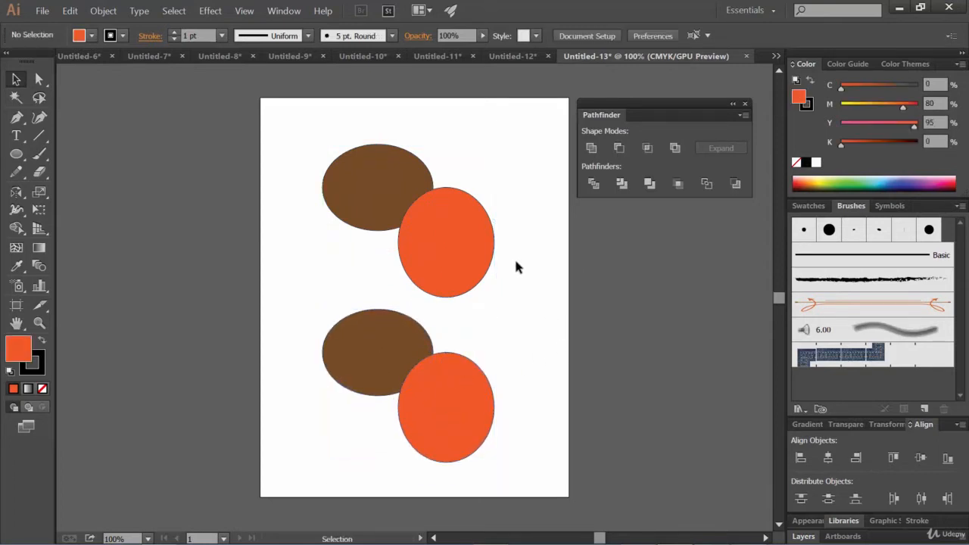
Merge the upper pair of brown and orange ellipses with Pathfinder Merge and deselect the result
left_click_drag(457, 204, 363, 158)
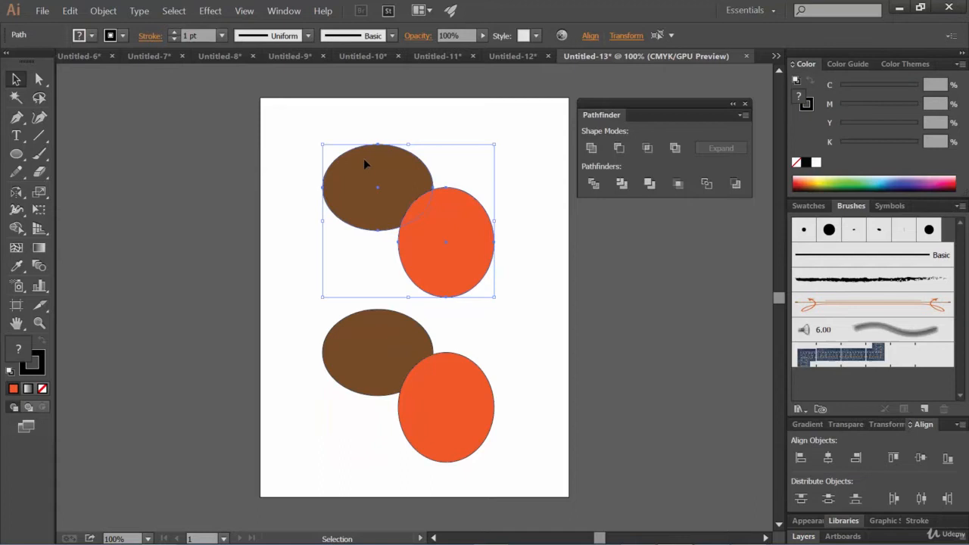
left_click(649, 183)
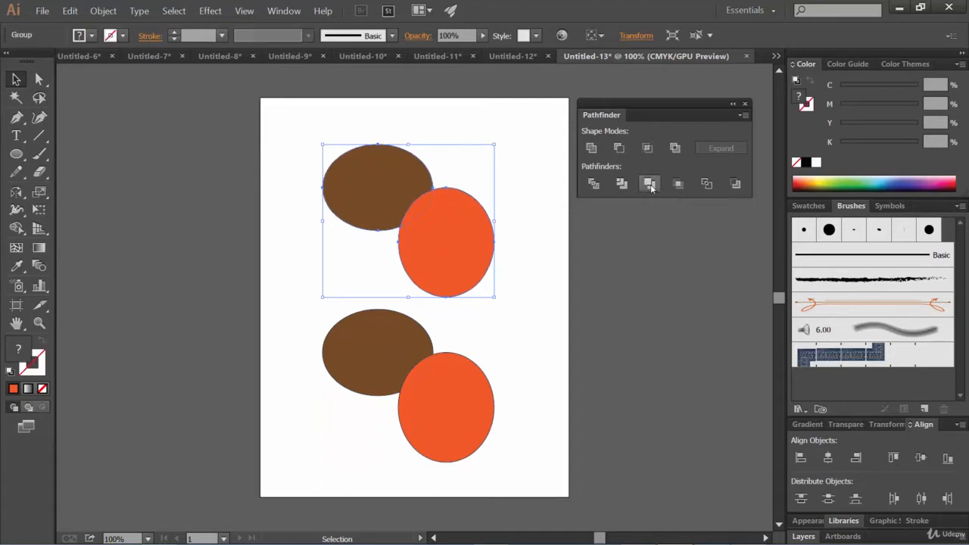
left_click(533, 231)
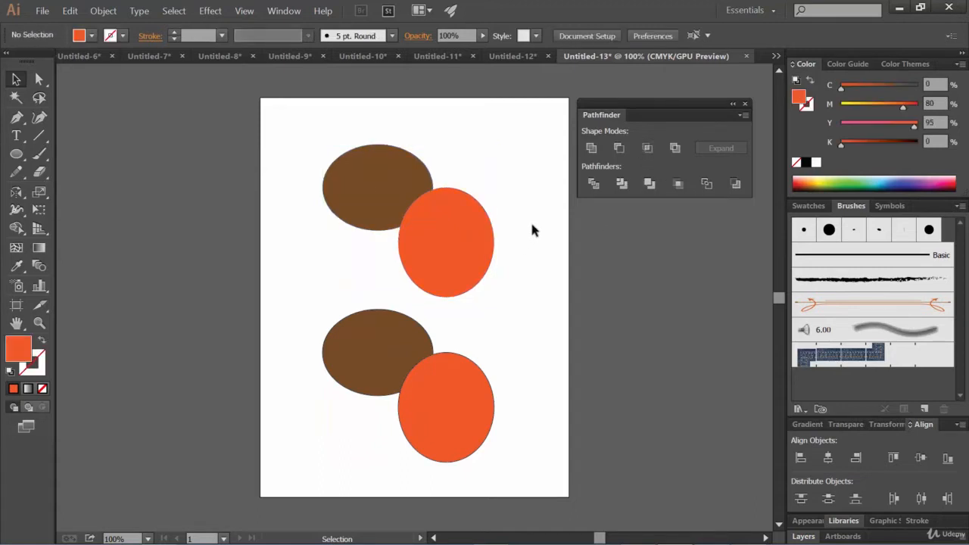
left_click(366, 186)
left_click(533, 305)
Combine the lower pair of ellipses into a single shape with Pathfinder Unite
left_click_drag(350, 363, 339, 355)
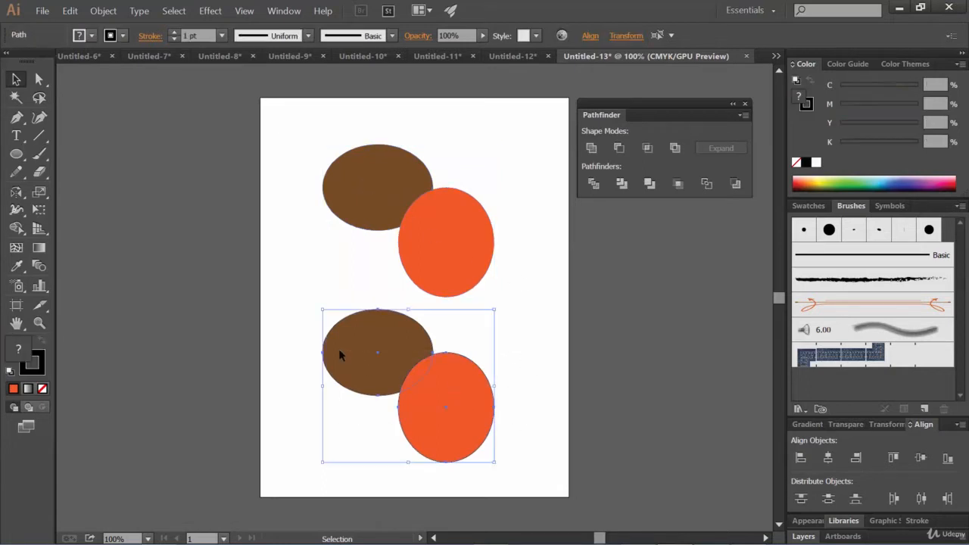
left_click(591, 149)
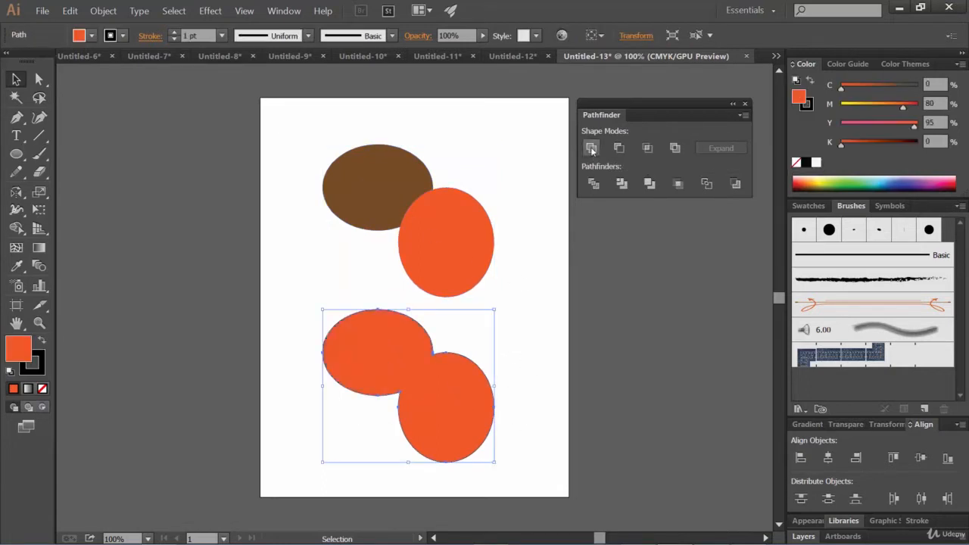
left_click(535, 336)
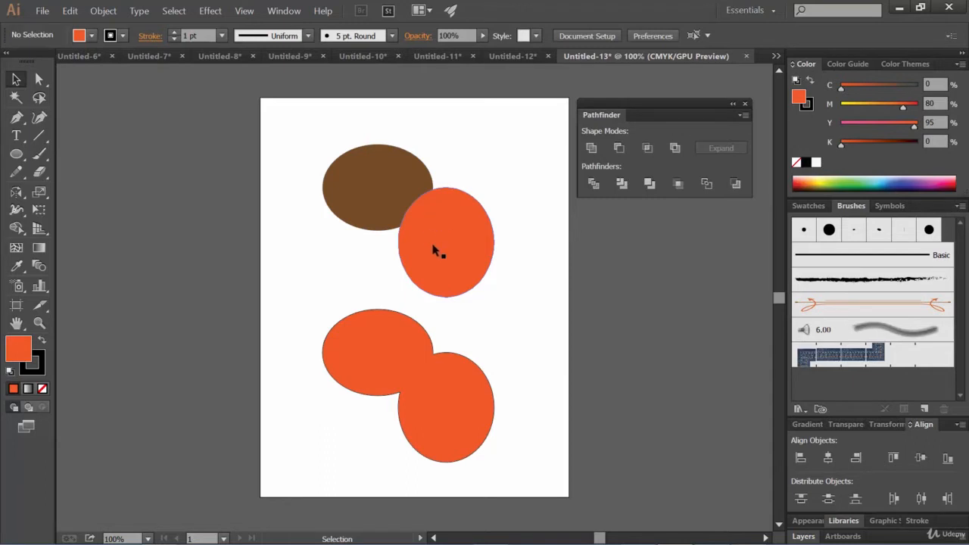
Move the united orange shape slightly up and left using Direct Selection
left_click(39, 79)
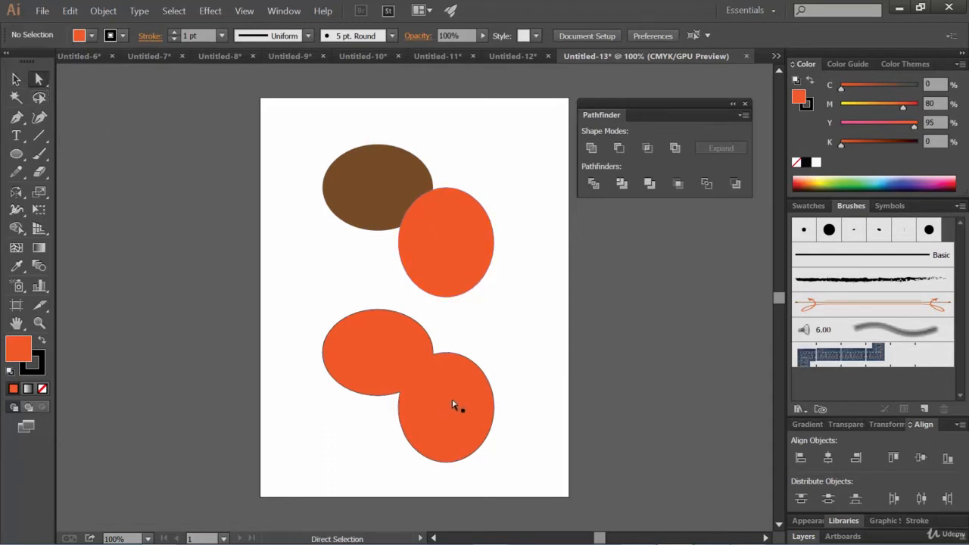
left_click_drag(459, 404, 429, 394)
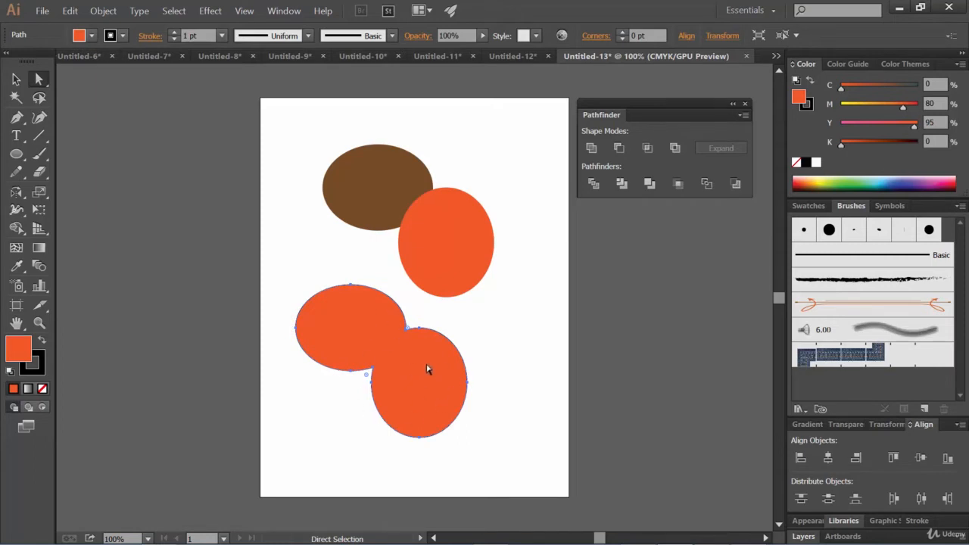
Pull the merged orange ellipse and the brown shape apart with Direct Selection, leaving a gap between them
left_click(456, 234)
left_click_drag(445, 235, 482, 258)
left_click_drag(411, 193, 412, 161)
left_click_drag(477, 270, 495, 216)
left_click(532, 287)
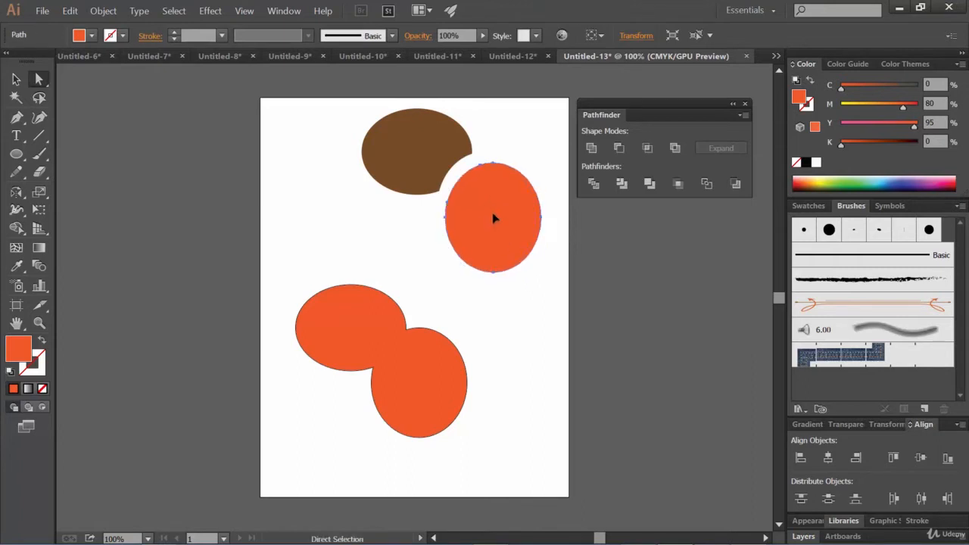
left_click(442, 171)
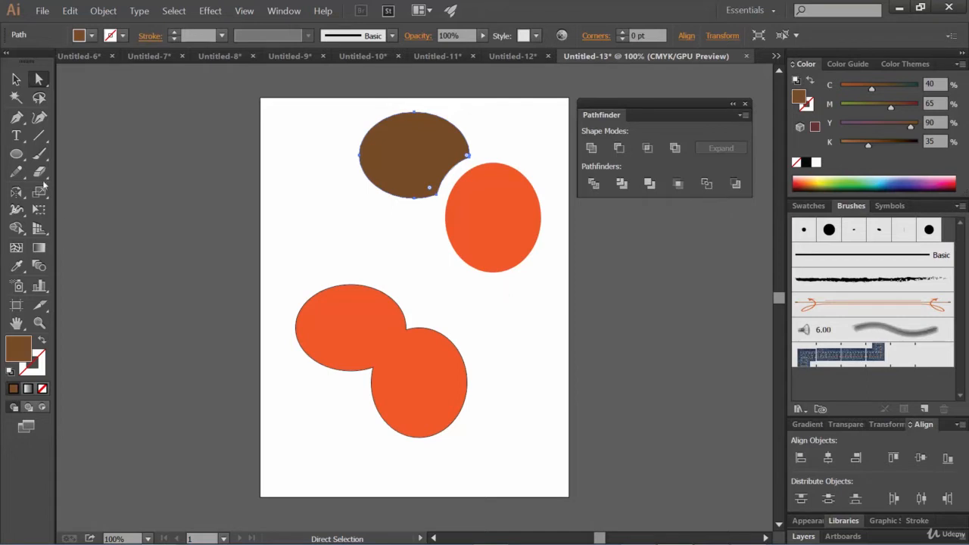
Draw two small overlapping ellipses beside the brown cut-out shape, filling the lower one with dark blue C=100 M=100 Y=25 K=25
left_click(16, 153)
left_click_drag(283, 134, 364, 249)
left_click(92, 35)
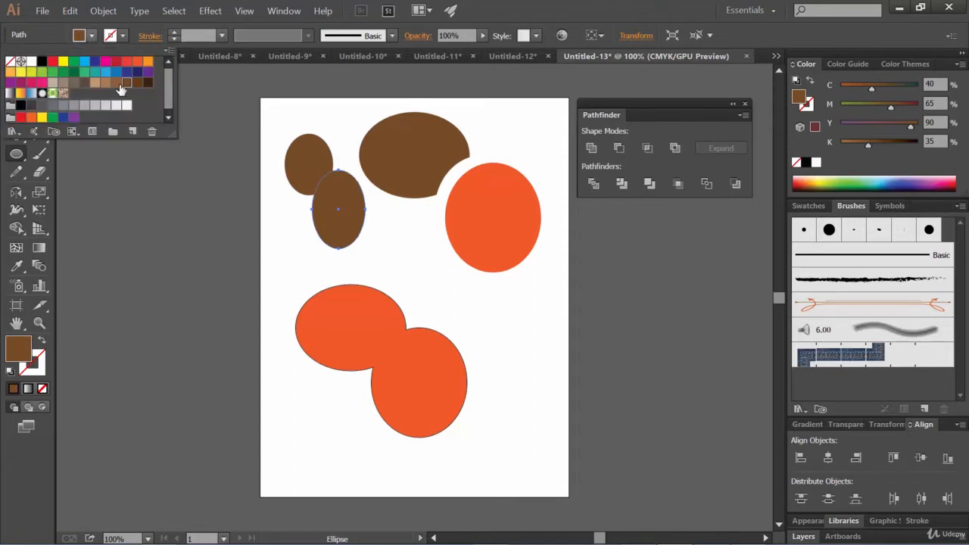
left_click(137, 73)
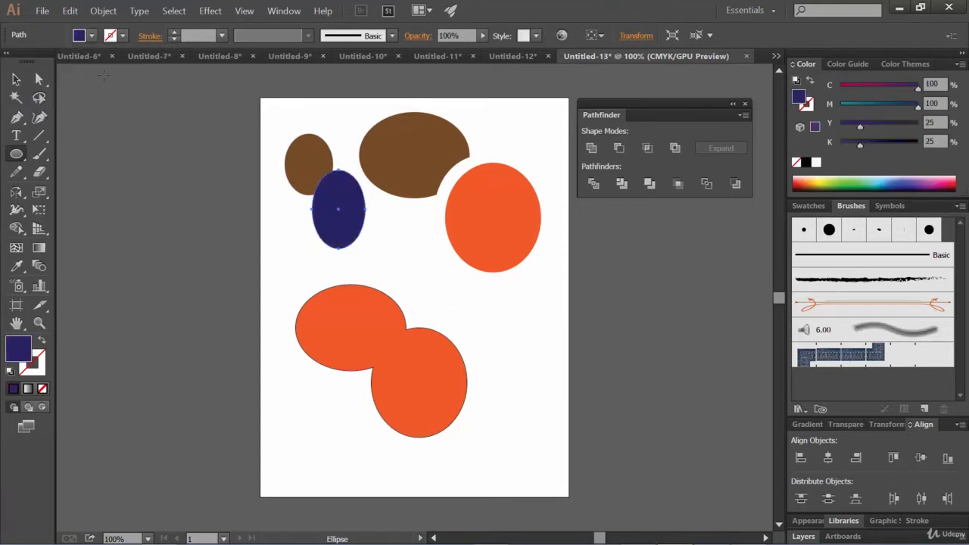
Apply Pathfinder Merge to the small overlapping brown and dark blue ellipses
key("v")
left_click_drag(388, 241, 284, 173)
left_click(444, 300)
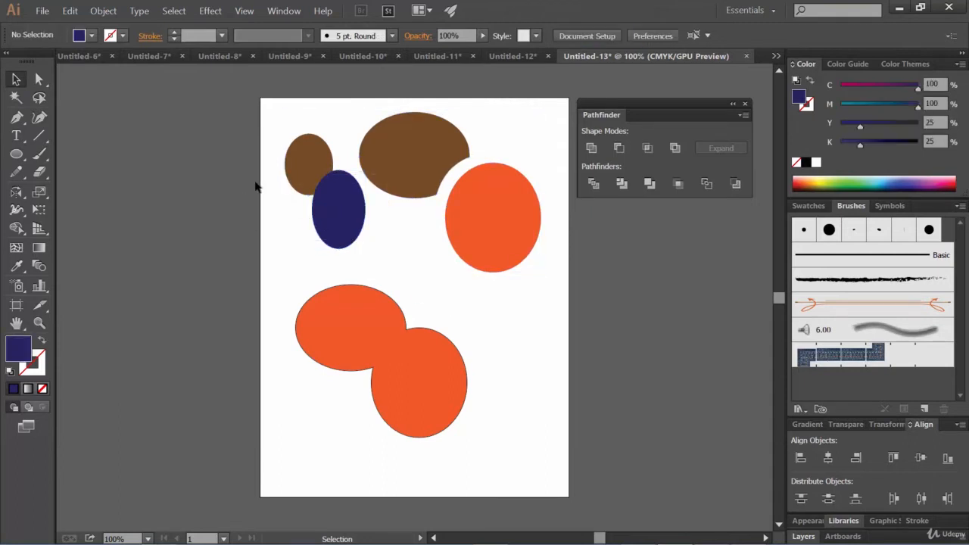
left_click_drag(274, 135, 338, 220)
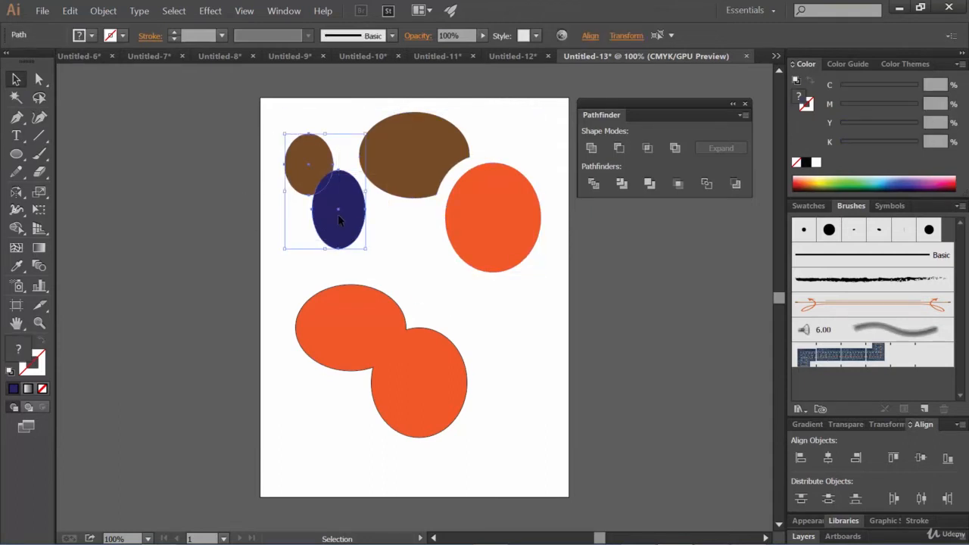
left_click(650, 187)
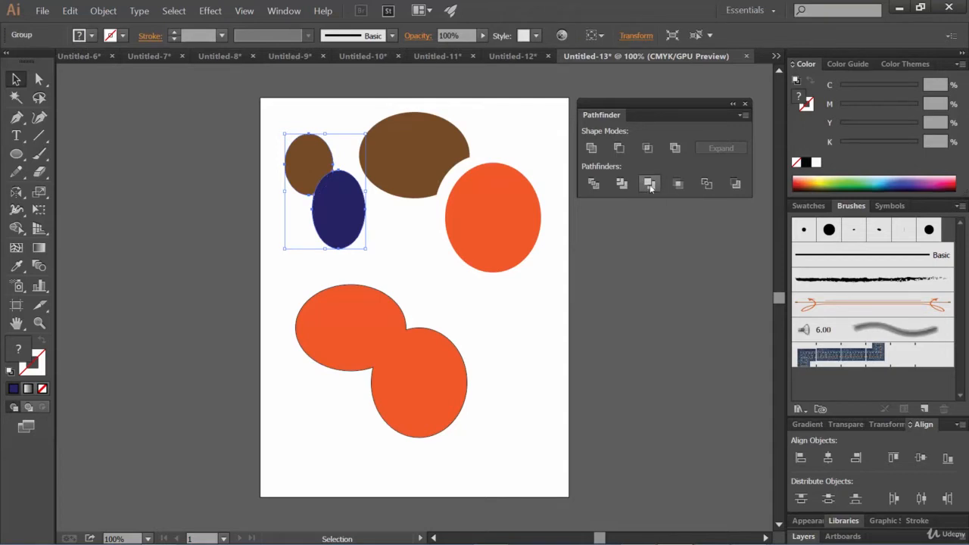
left_click(401, 238)
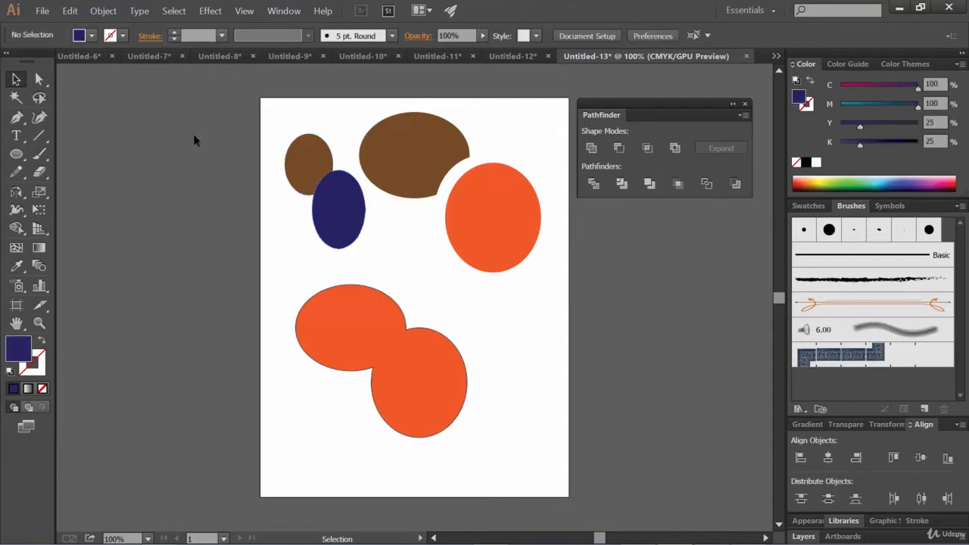
Pull the merged dark blue ellipse slightly down and right from the small brown shape using Direct Selection
left_click(38, 78)
left_click_drag(340, 211, 349, 220)
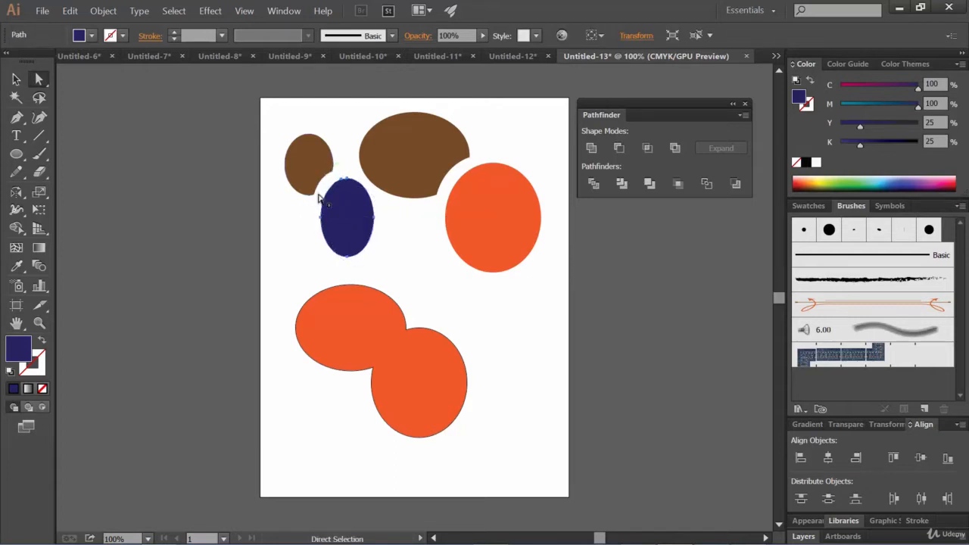
key("v")
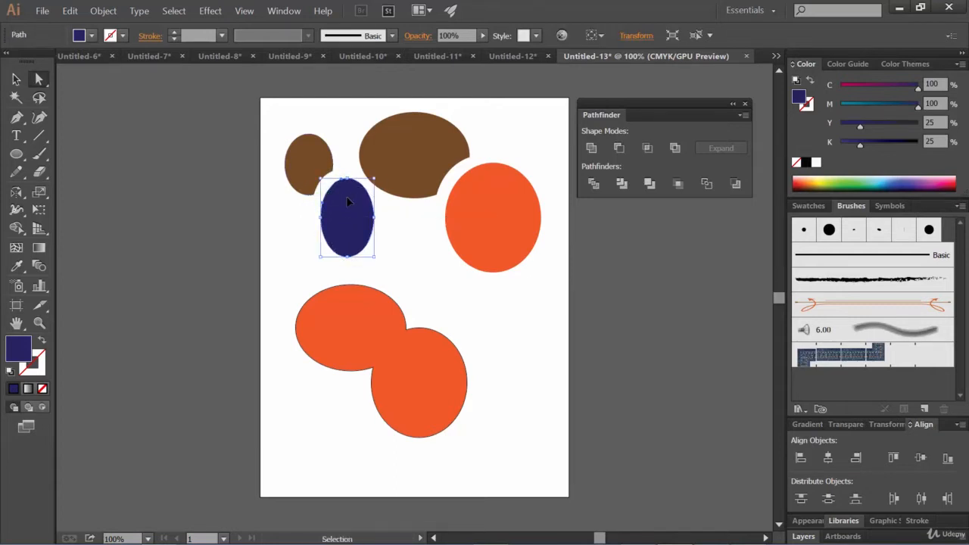
Undo the dark blue ellipse's move and the merge of the two small ellipses
key("ctrl+z")
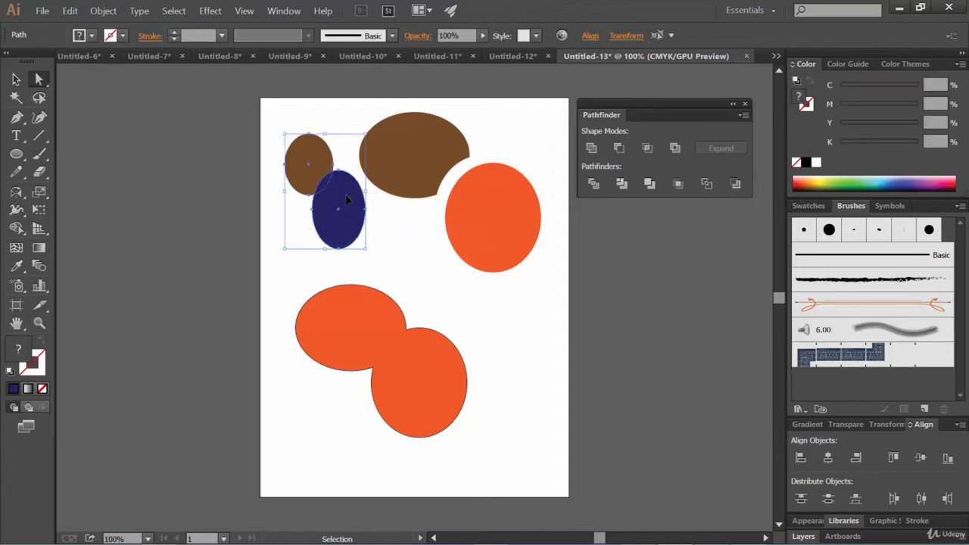
key("a")
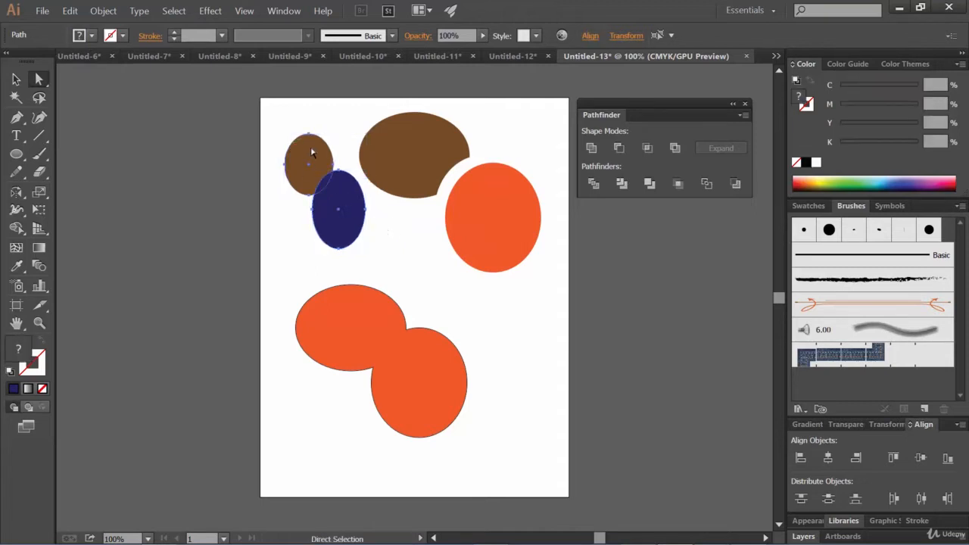
key("v")
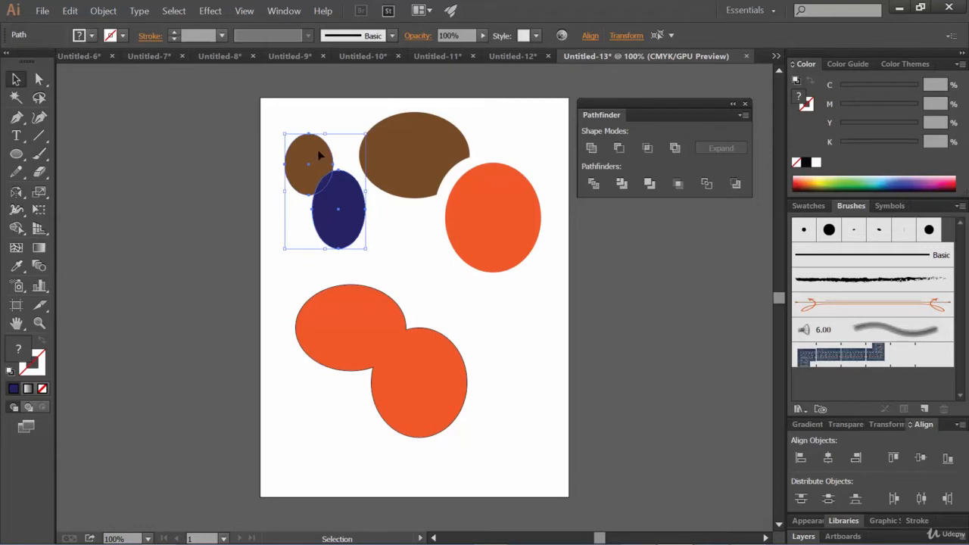
Bring the small brown ellipse to the front, above the dark blue ellipse
left_click(437, 255)
left_click(299, 156)
right_click(301, 156)
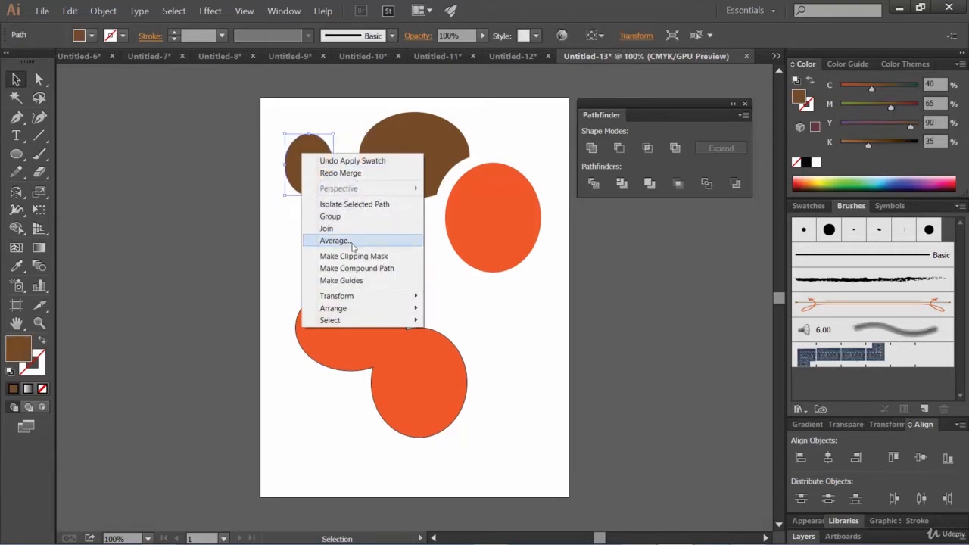
mouse_move(362, 313)
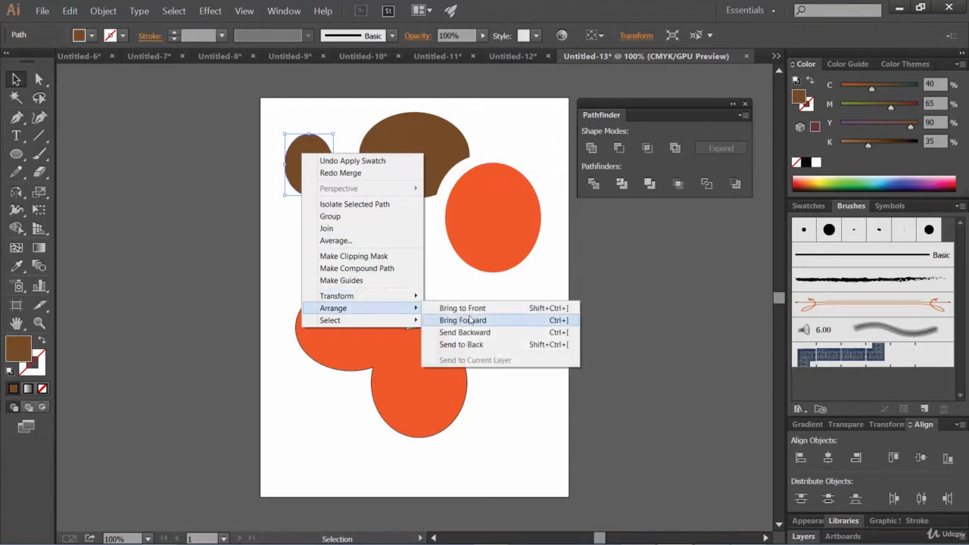
left_click(470, 310)
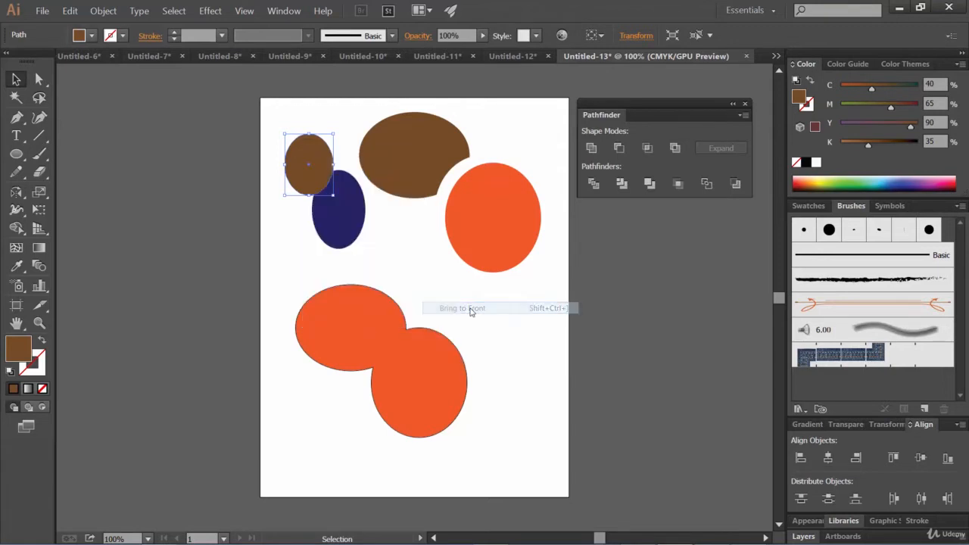
left_click(510, 305)
Merge the small ellipse pair with Pathfinder Merge, with the brown ellipse stacked on top
left_click_drag(367, 255, 300, 177)
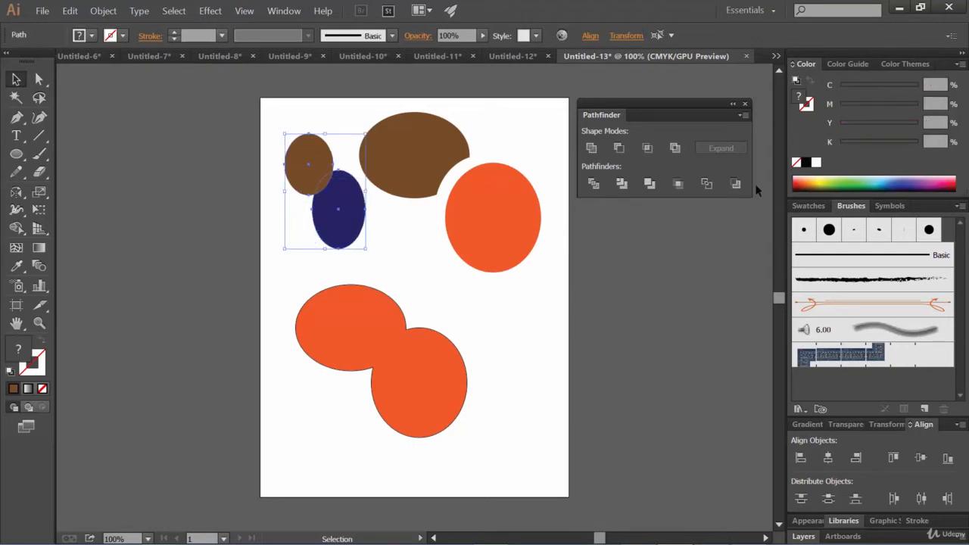
left_click(649, 186)
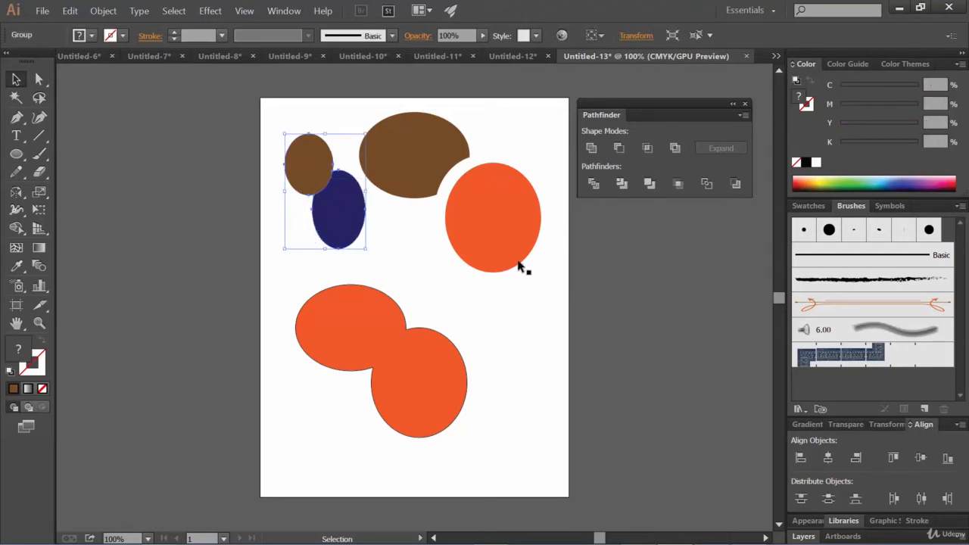
left_click(426, 269)
left_click(356, 214)
key("a")
left_click(435, 268)
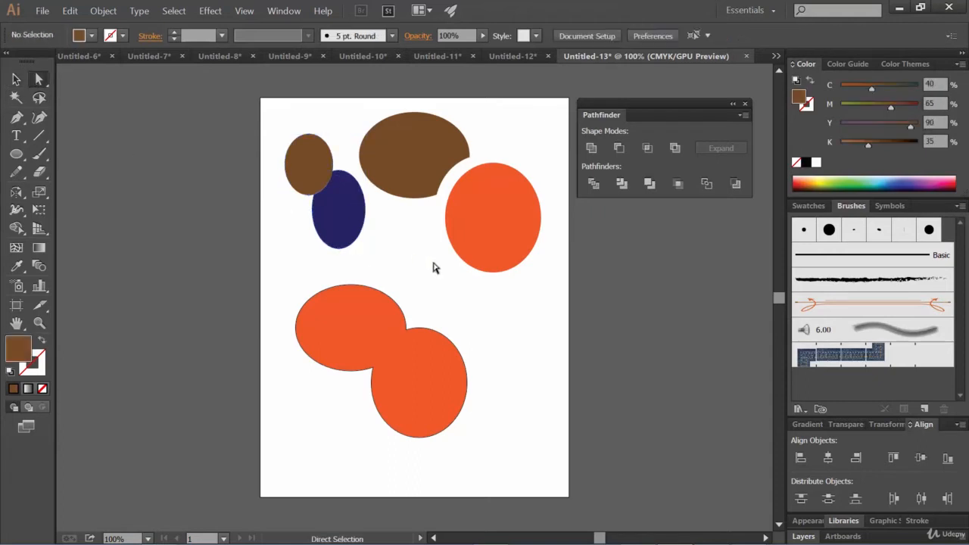
Shift the merged brown ellipse and the cut dark blue shape apart and back together with Direct Selection to compare their edges
left_click_drag(346, 208, 368, 224)
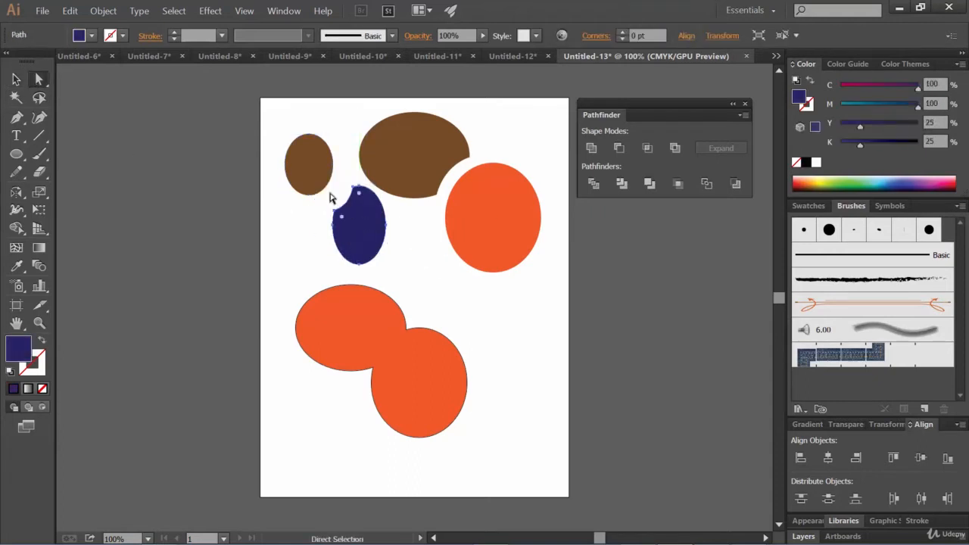
left_click_drag(326, 196, 307, 178)
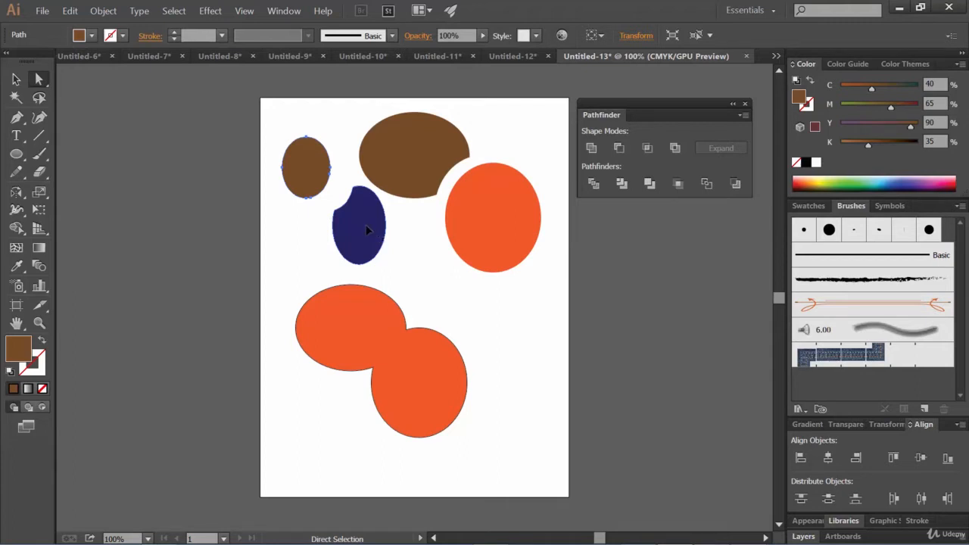
left_click_drag(368, 230, 354, 221)
left_click_drag(300, 165, 315, 168)
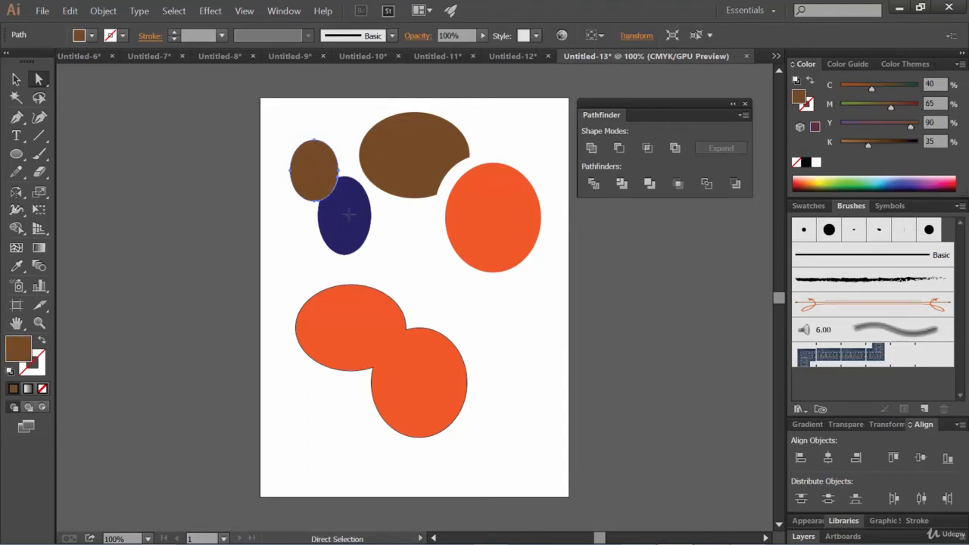
left_click_drag(349, 222, 354, 225)
left_click_drag(300, 175, 291, 144)
left_click_drag(368, 224, 355, 193)
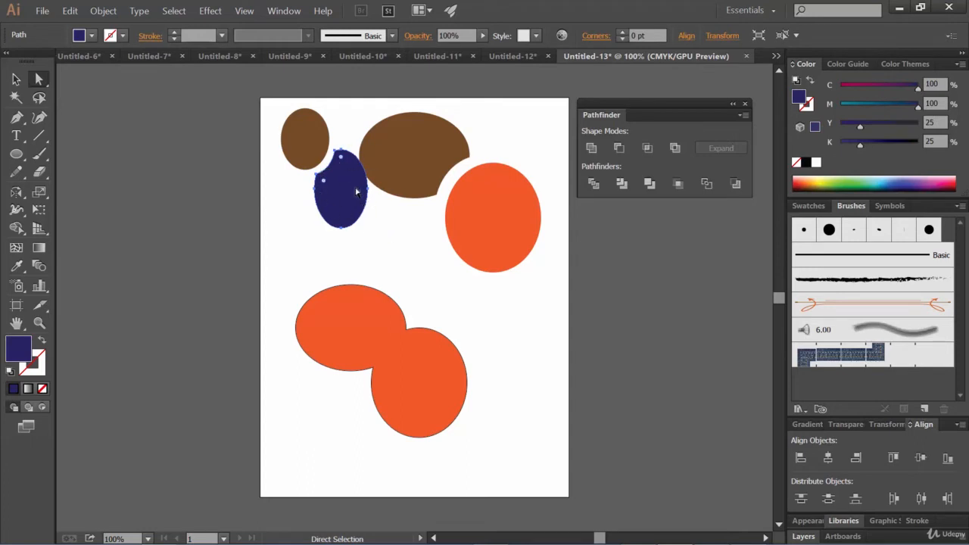
left_click_drag(355, 189, 351, 185)
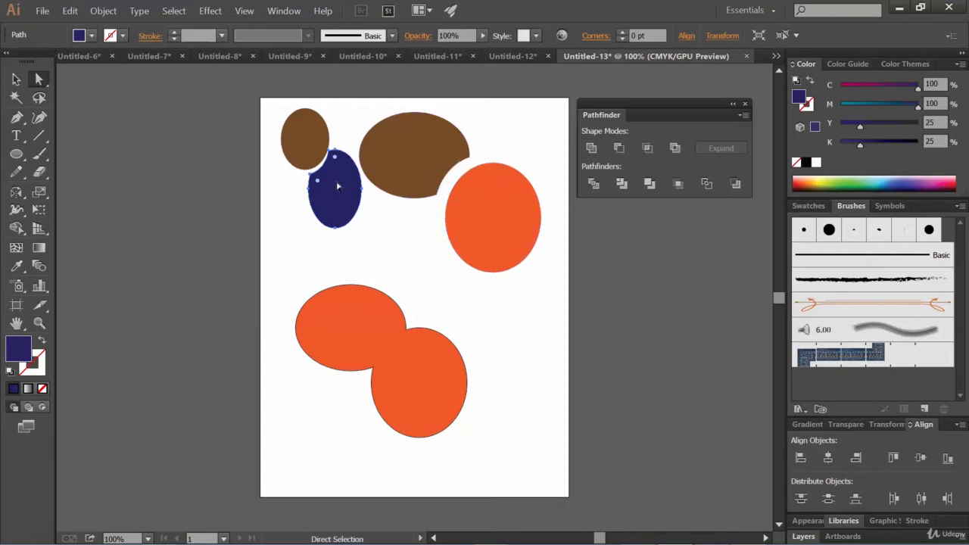
Undo the moves of the small brown and dark blue pieces and their merge, back to two separate overlapping ellipses
key("ctrl+z")
key("ctrl+z")
key("ctrl+z")
key("ctrl+z")
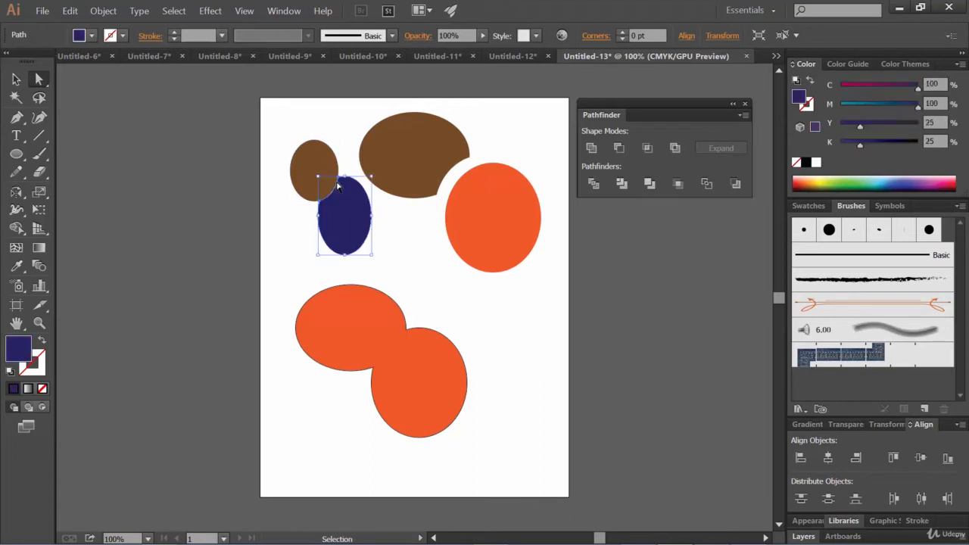
key("ctrl+z")
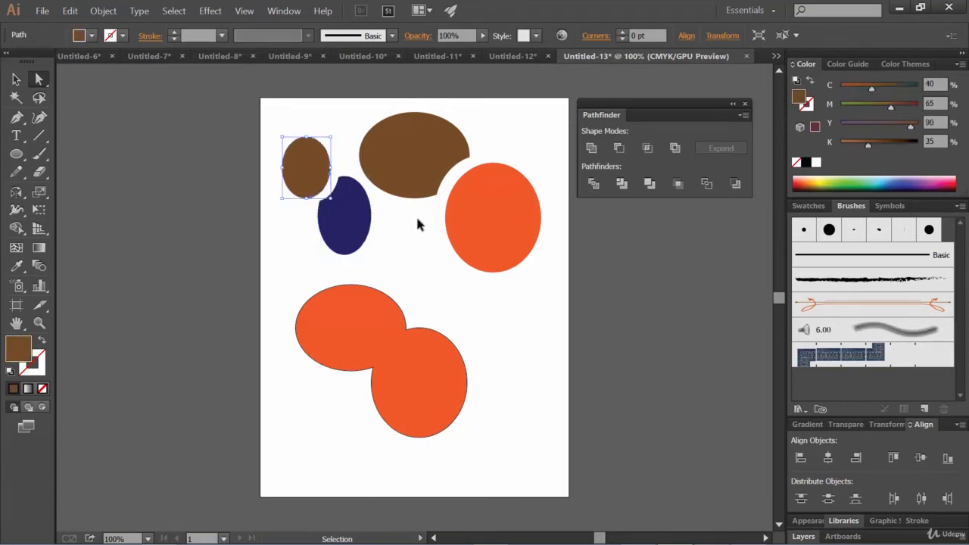
key("ctrl+z")
key("ctrl+z")
left_click(69, 11)
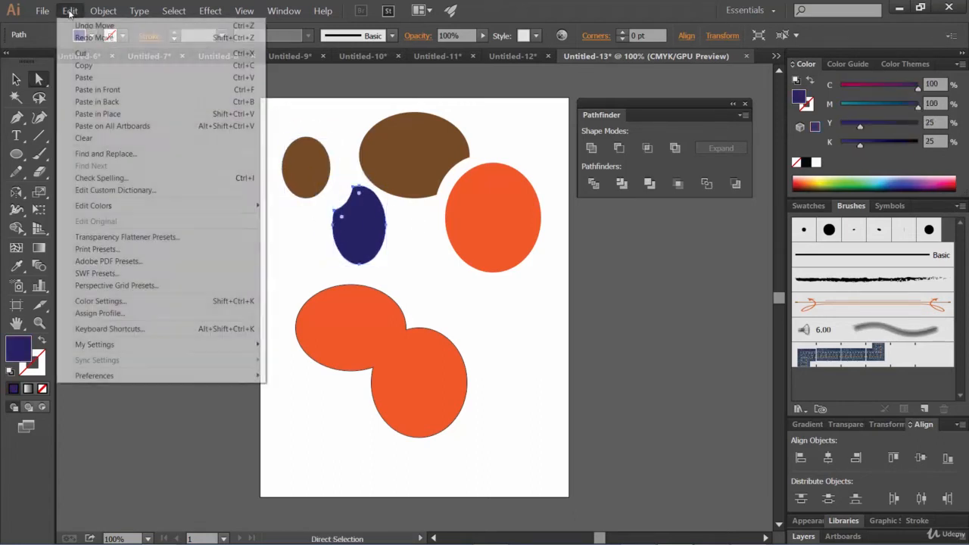
left_click(629, 3)
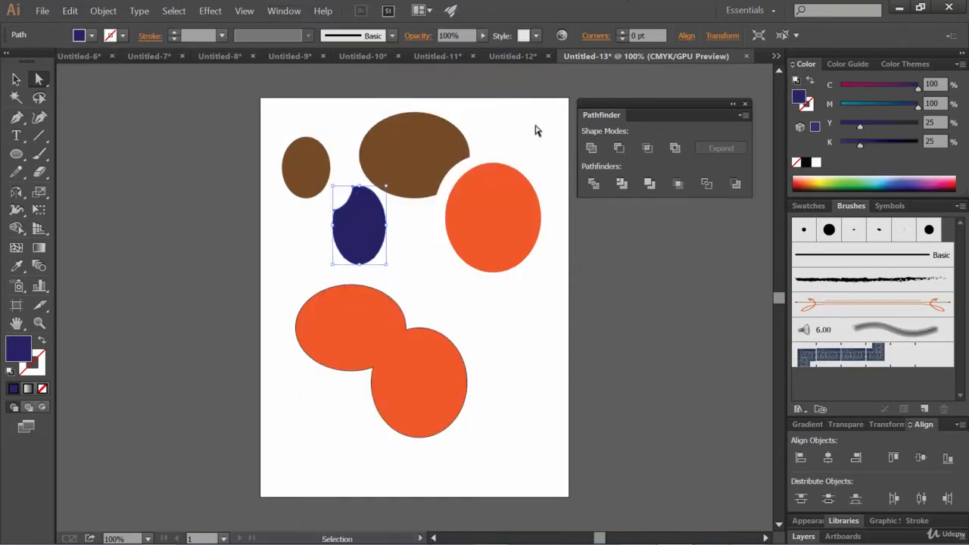
key("ctrl+shift+z")
key("ctrl+shift+z")
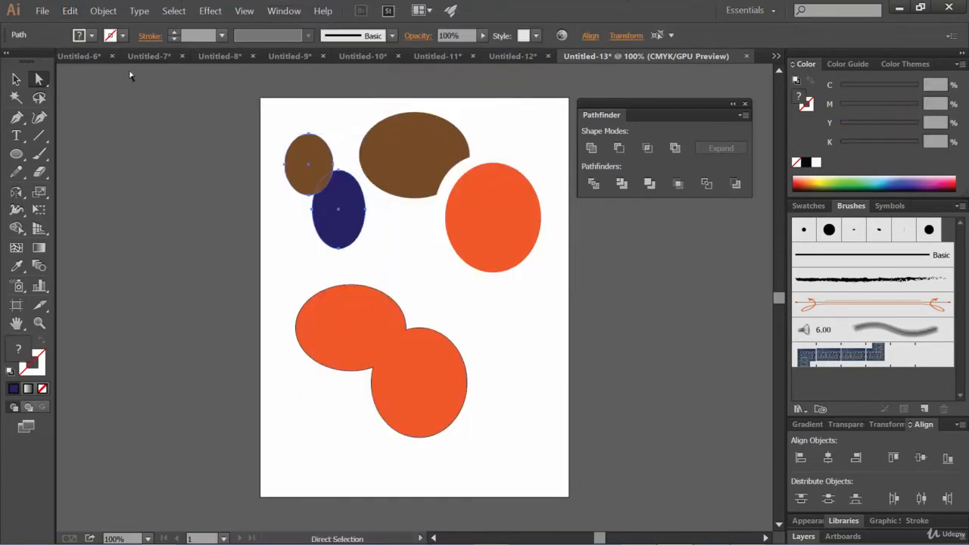
left_click(70, 10)
left_click(445, 240)
key("v")
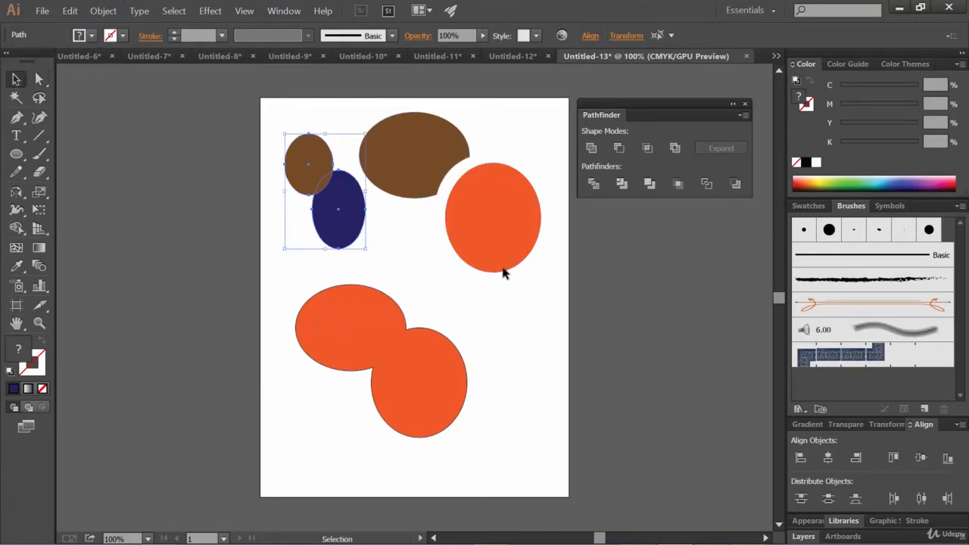
Delete the large brown and orange group and the united orange shape below it
left_click(437, 153)
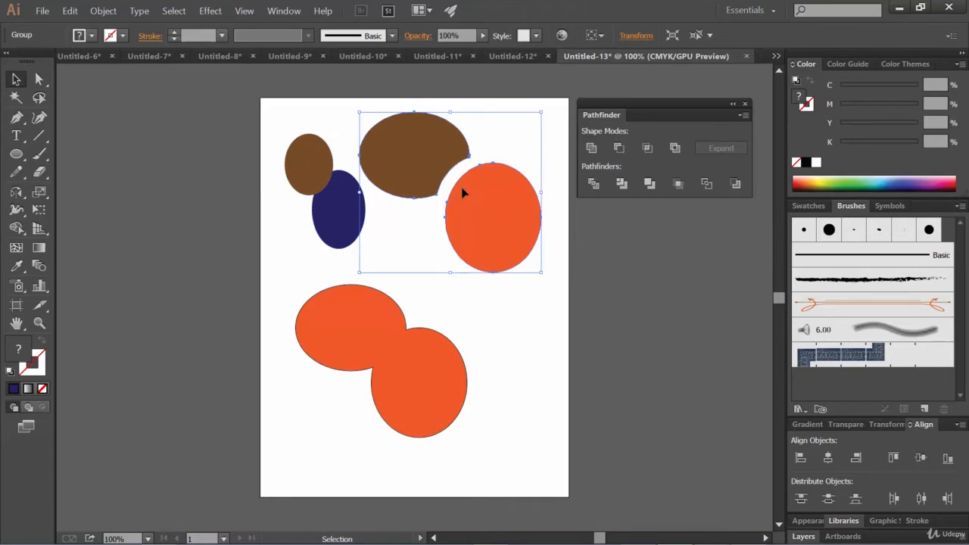
key("Delete")
left_click(355, 343)
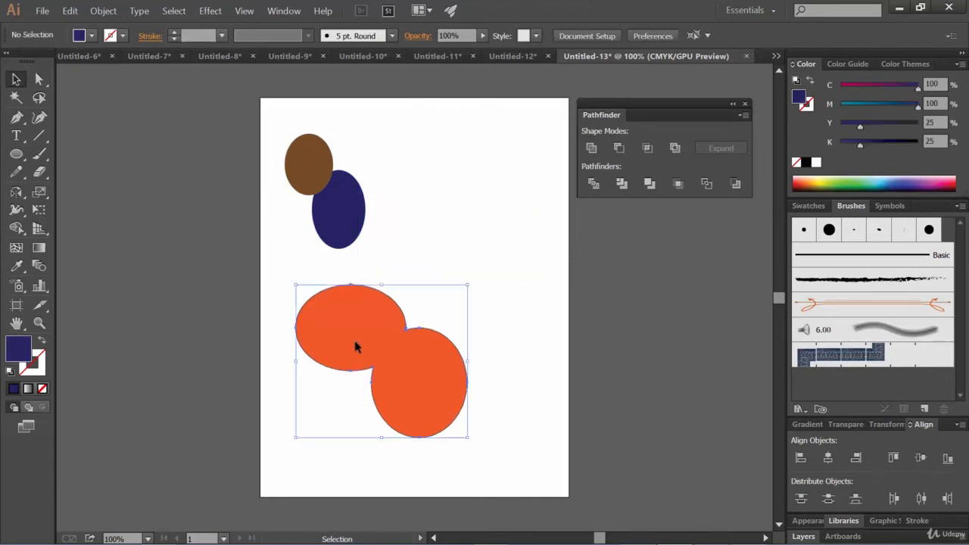
key("Delete")
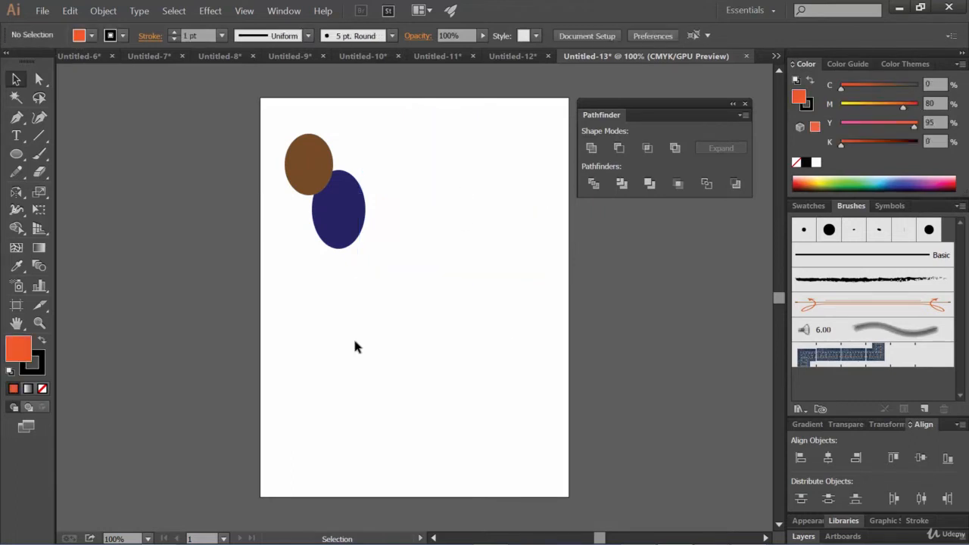
Duplicate the small brown and dark blue ellipse pair to the right and apply Pathfinder Trim to the copy
left_click_drag(397, 277, 466, 164)
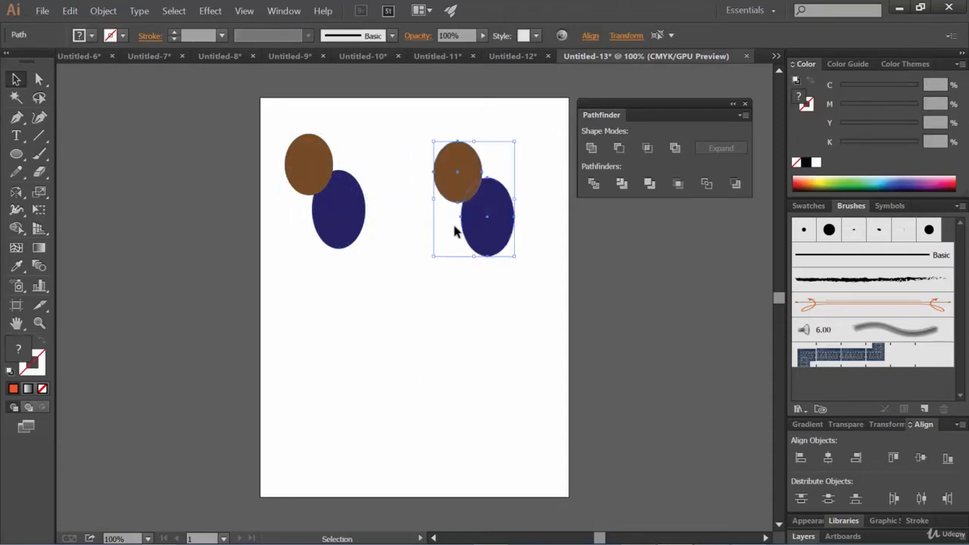
left_click(396, 303)
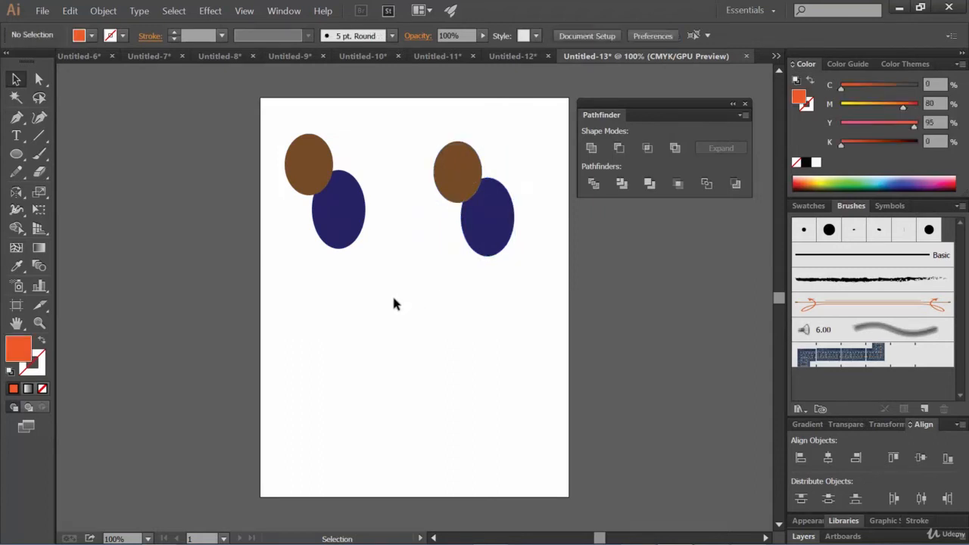
left_click_drag(503, 272, 433, 146)
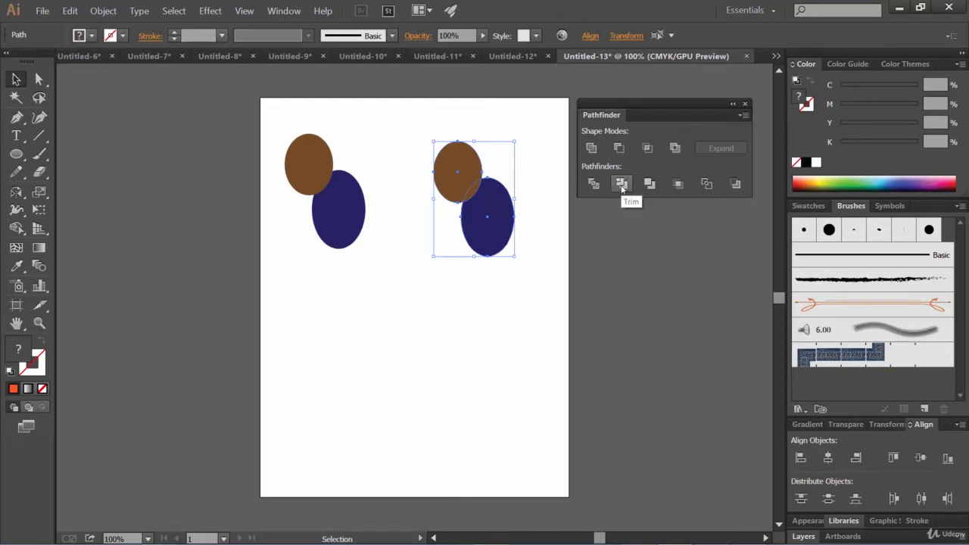
left_click(622, 184)
left_click(354, 315)
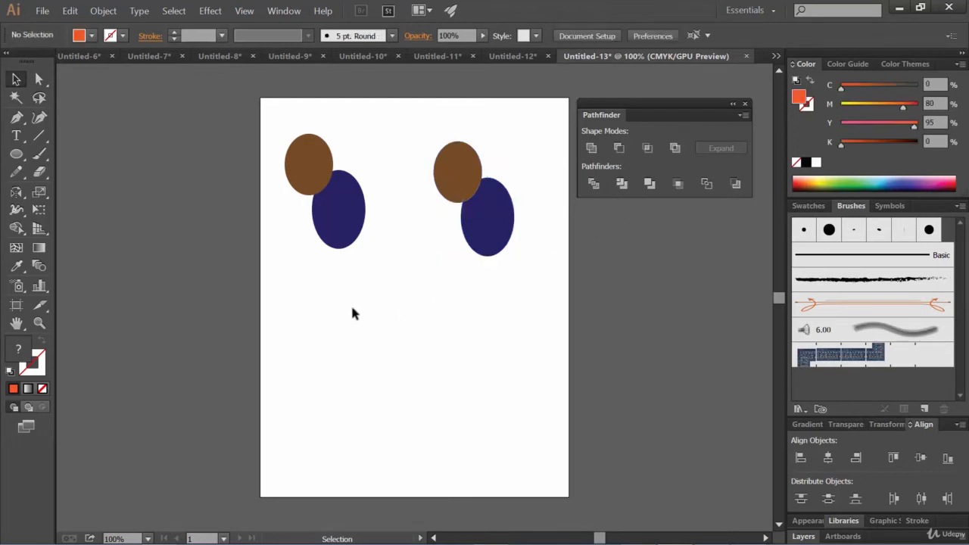
Apply Pathfinder Merge to the original brown and dark blue ellipse pair
left_click_drag(366, 262, 301, 173)
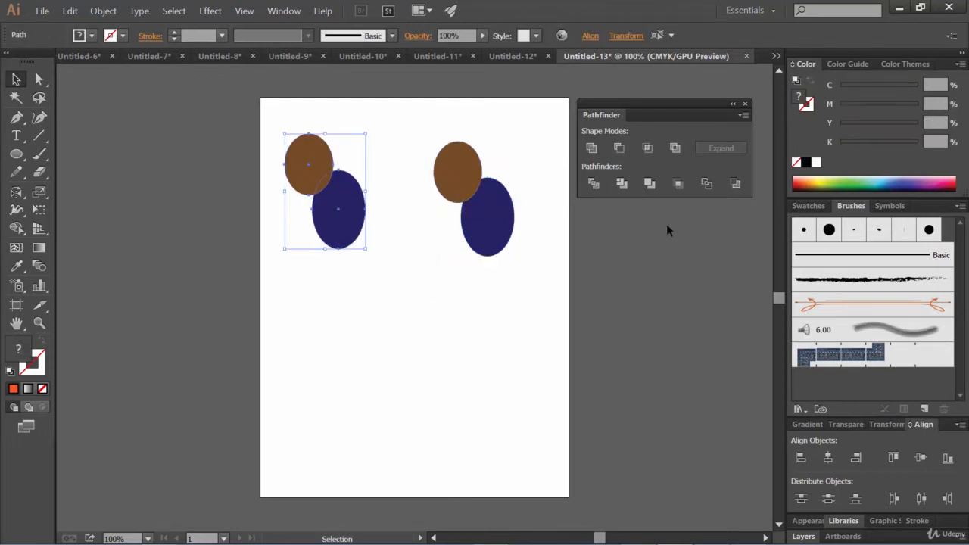
left_click(649, 184)
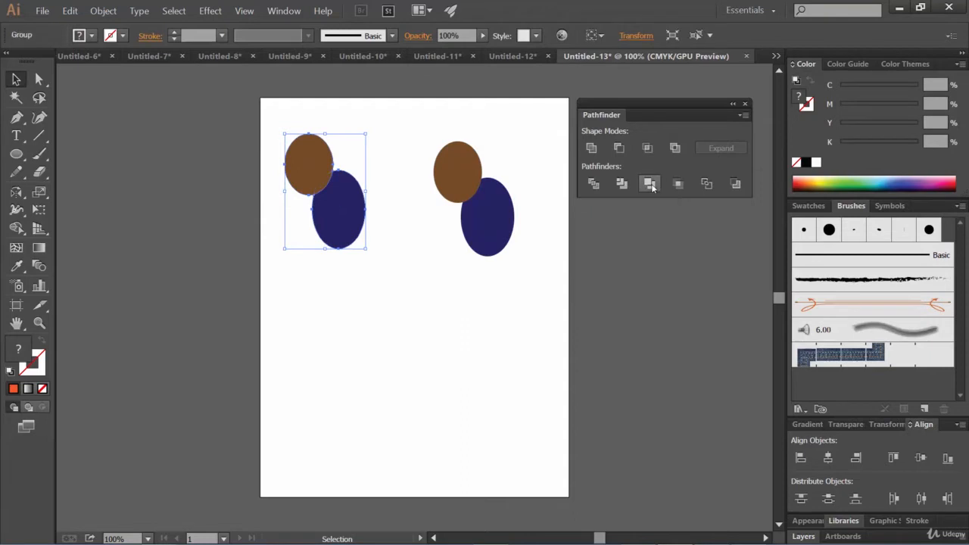
Move the pieces of the merged ellipse pair apart and pull the dark blue piece of the trimmed pair away
left_click(344, 330)
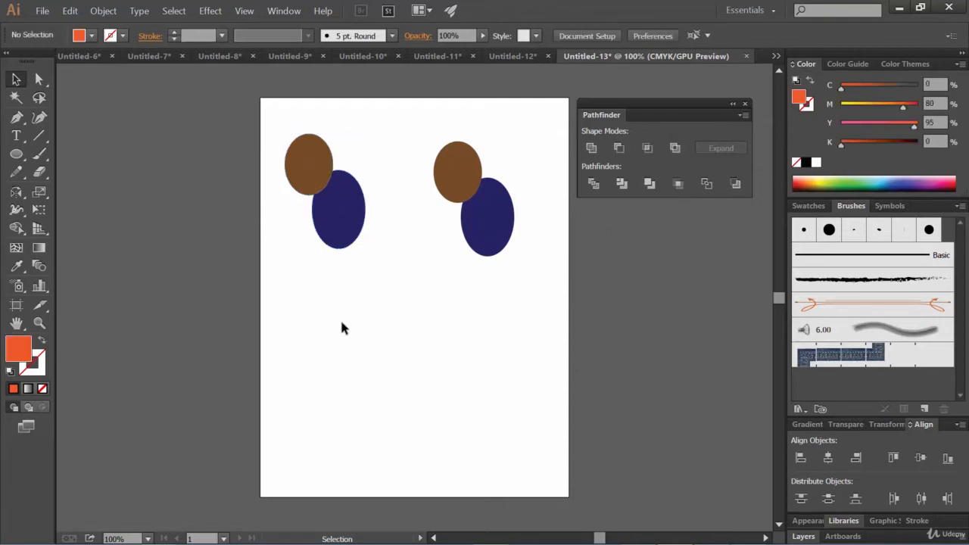
left_click(38, 81)
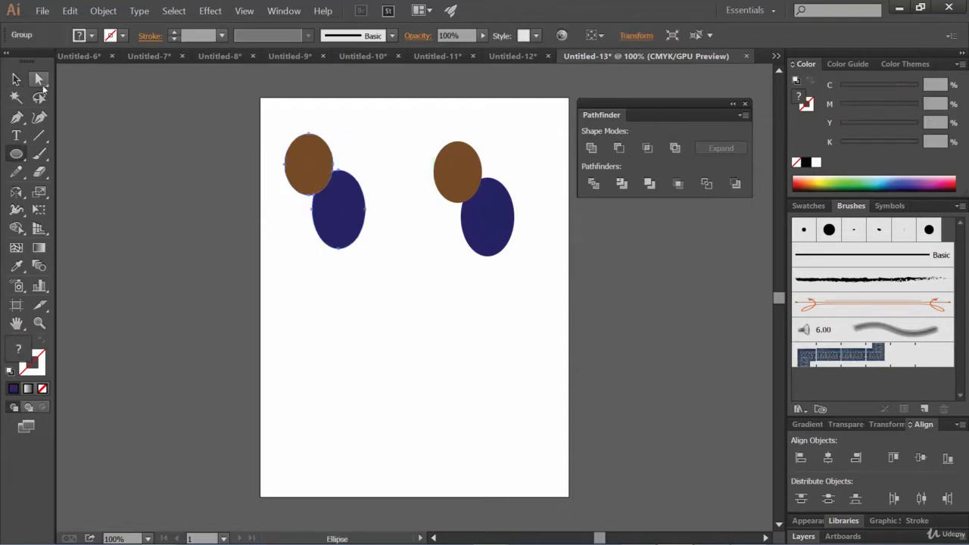
key("a")
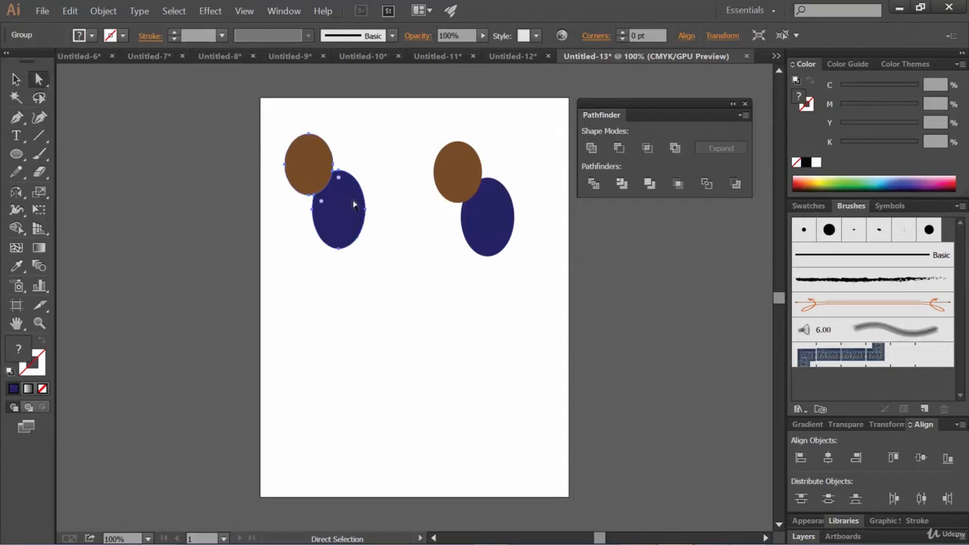
left_click(361, 247)
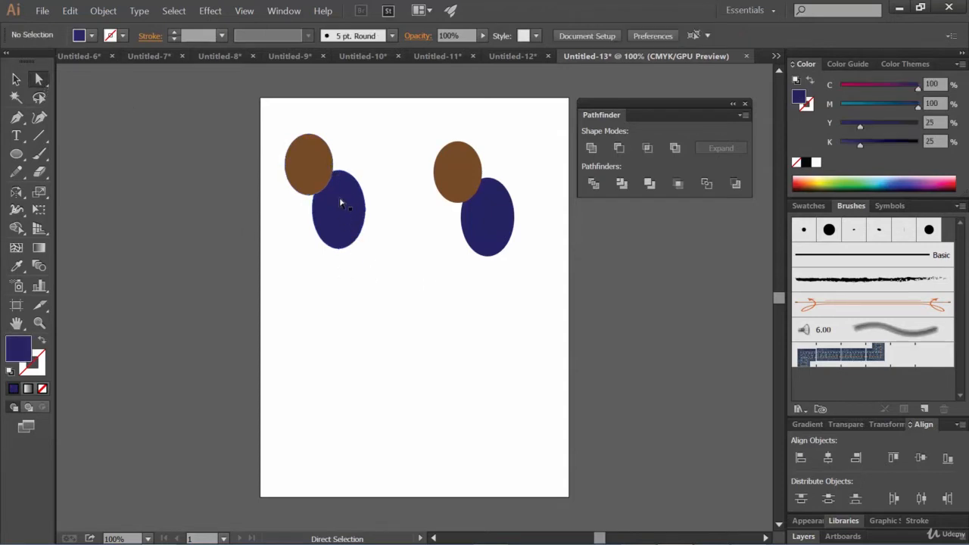
left_click_drag(341, 199, 348, 217)
left_click_drag(316, 164, 311, 176)
left_click_drag(491, 220, 502, 230)
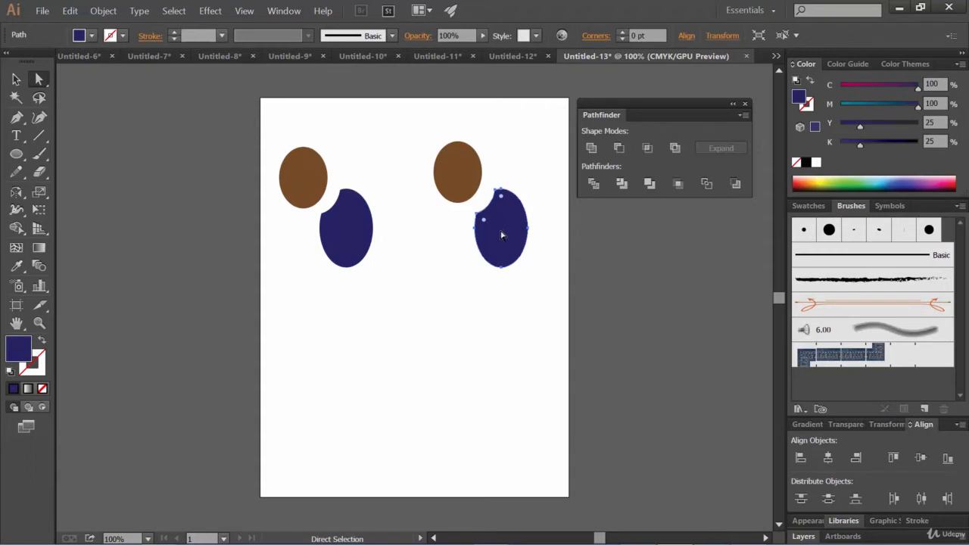
Draw two overlapping dark blue ellipses in the empty area below the merged pair
left_click(16, 154)
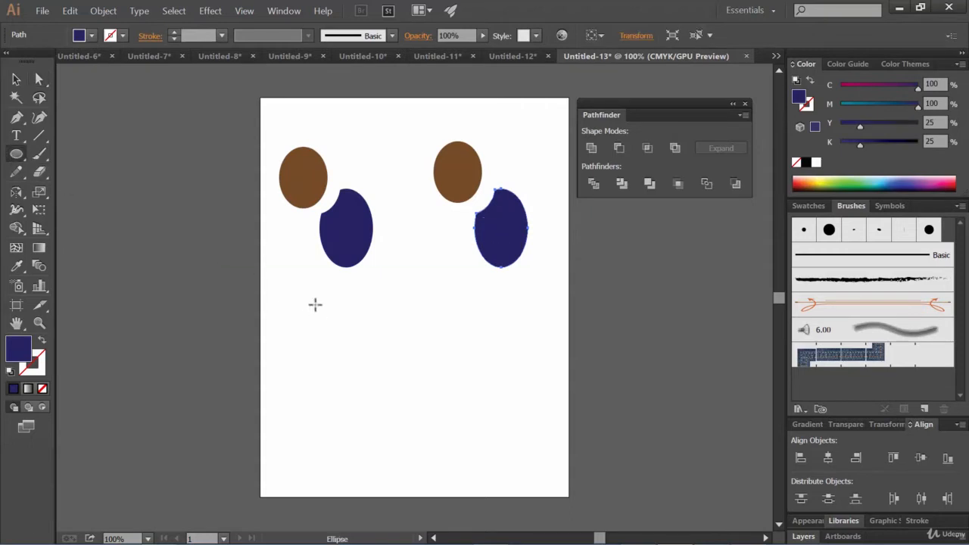
left_click_drag(315, 304, 379, 370)
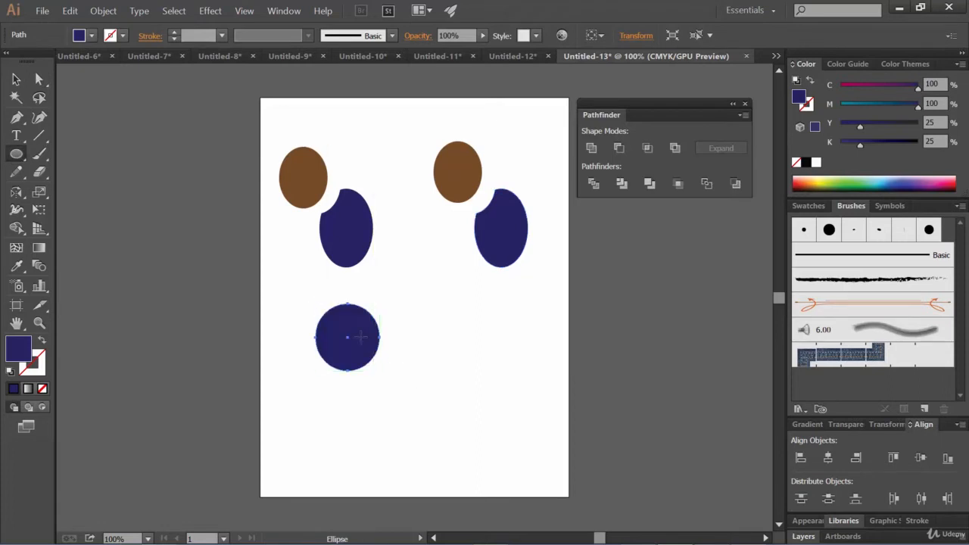
left_click_drag(348, 338, 423, 419)
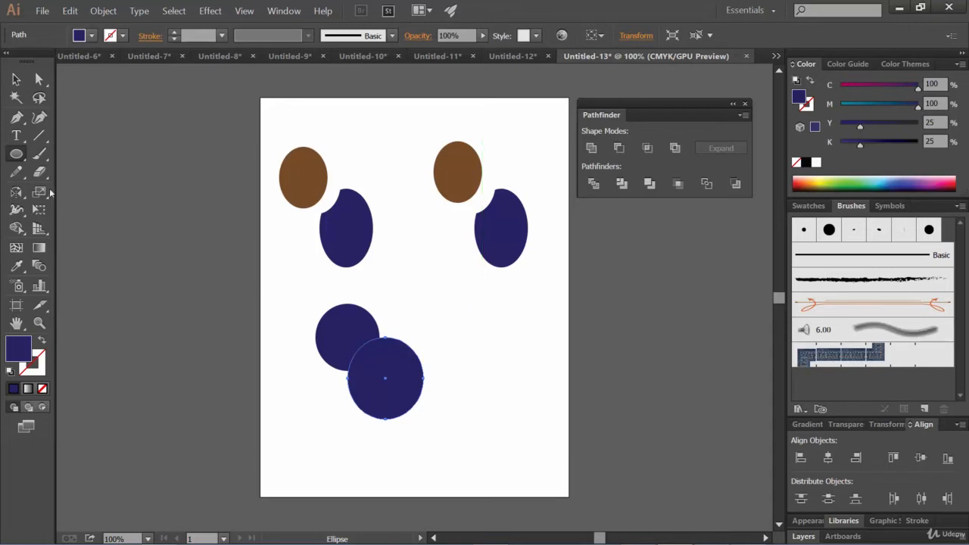
Shift the new dark blue ellipse pair slightly to the left and duplicate it to the right
left_click(16, 79)
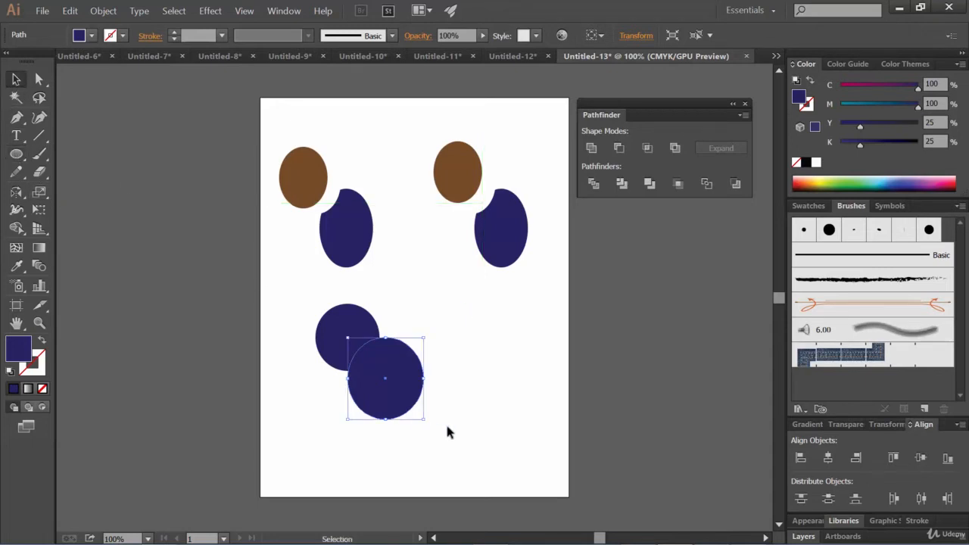
left_click_drag(432, 415, 310, 318)
left_click_drag(377, 355, 478, 322)
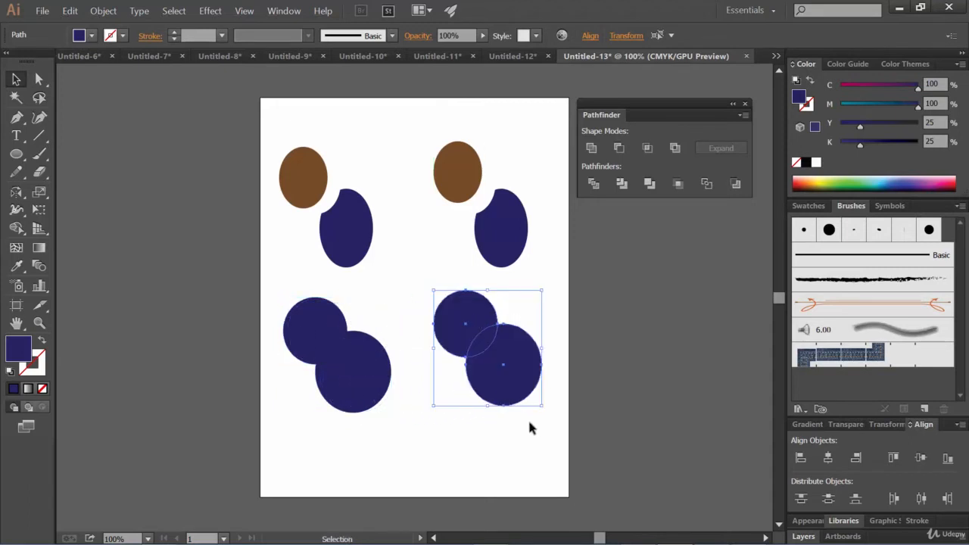
left_click(504, 431)
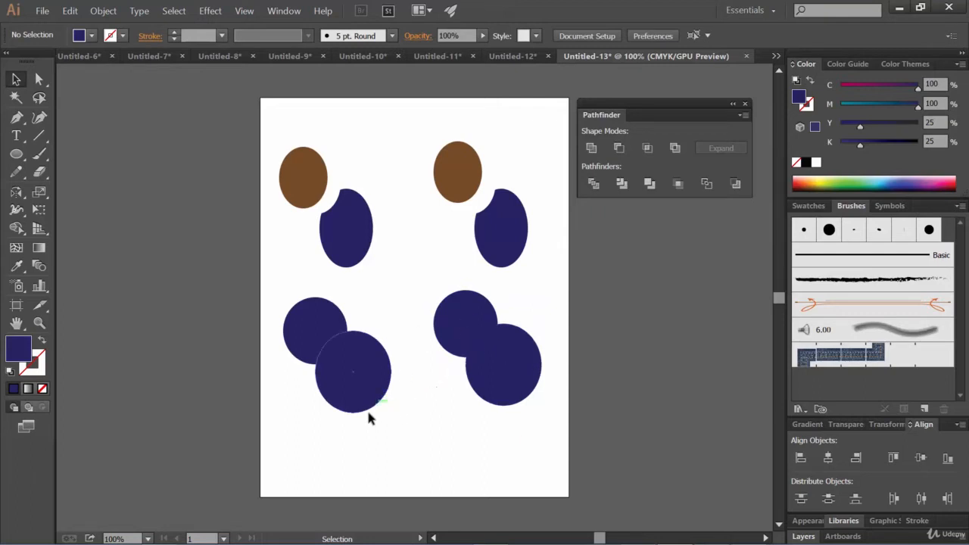
Apply Pathfinder Trim to the left dark blue ellipse pair and Pathfinder Merge to the right copy
left_click_drag(374, 421, 284, 339)
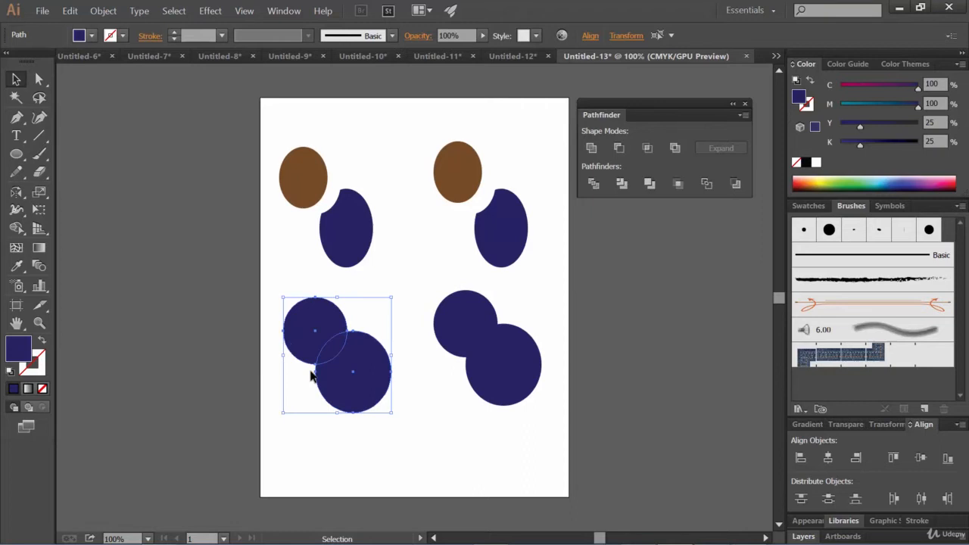
left_click(621, 184)
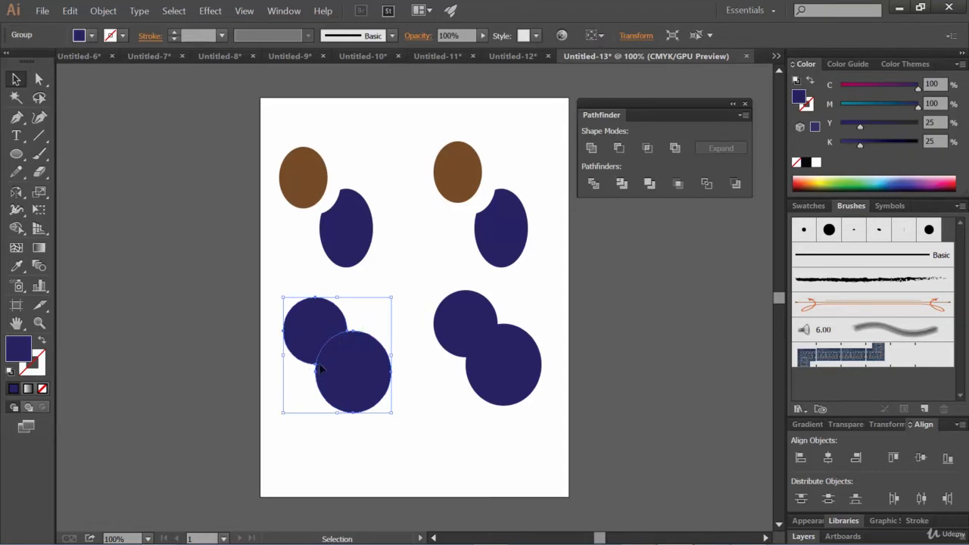
left_click(512, 435)
left_click_drag(539, 415, 439, 293)
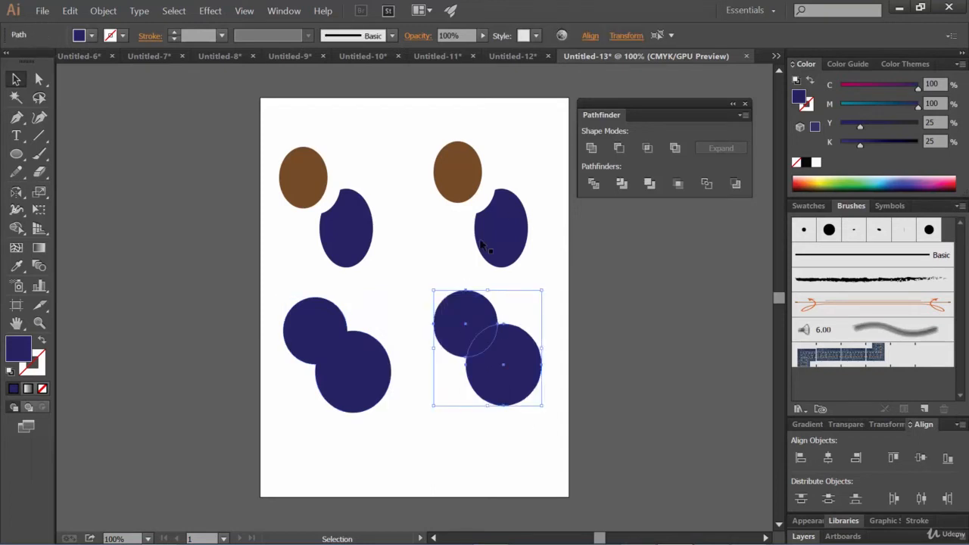
left_click(651, 186)
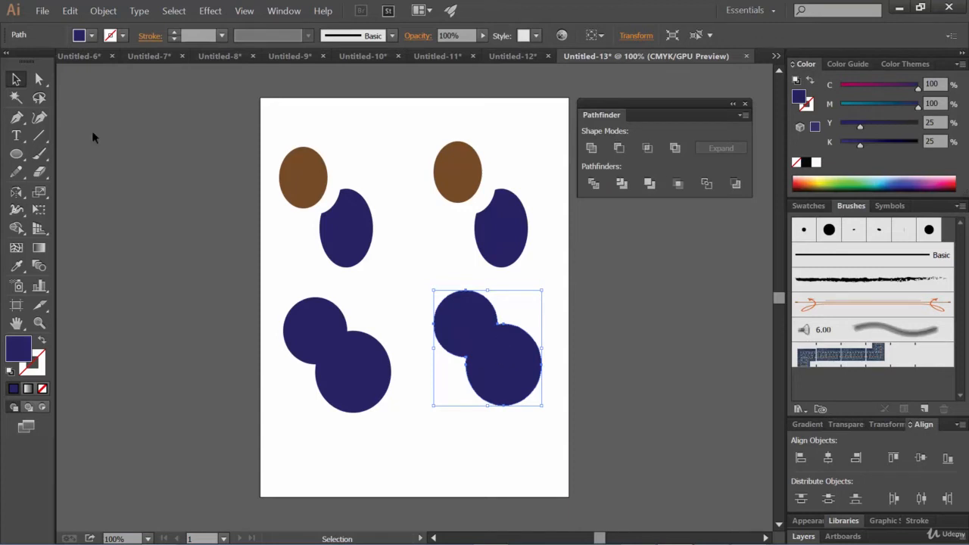
Move the merged dark blue shape and the large trimmed ellipse downward individually, and select the merged shape's anchor points
left_click(39, 80)
left_click(459, 429)
left_click_drag(520, 364, 509, 413)
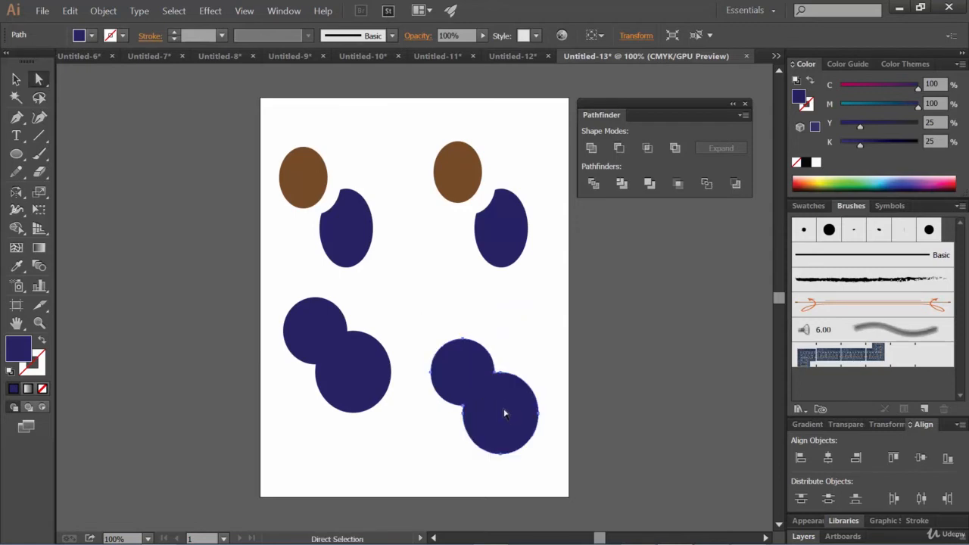
left_click_drag(366, 381, 376, 424)
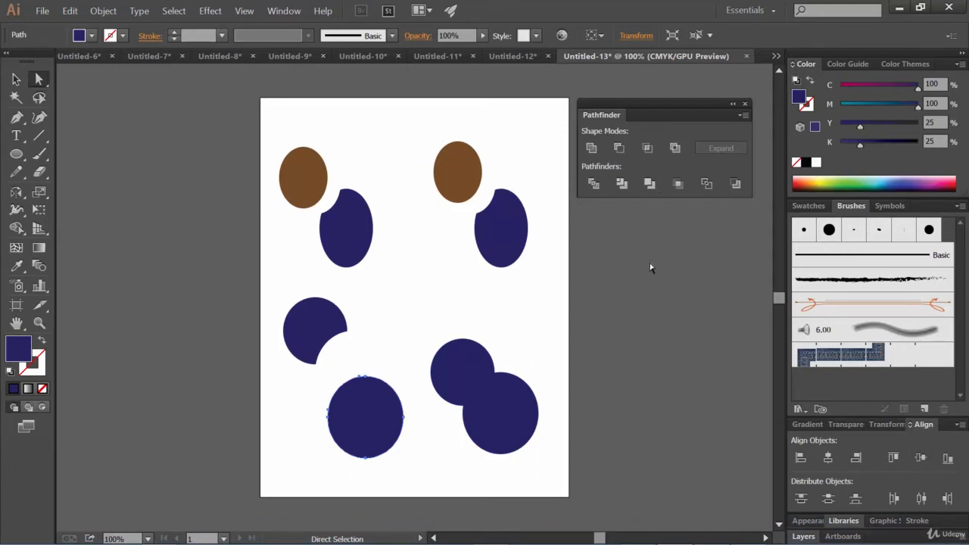
left_click_drag(429, 329, 504, 387)
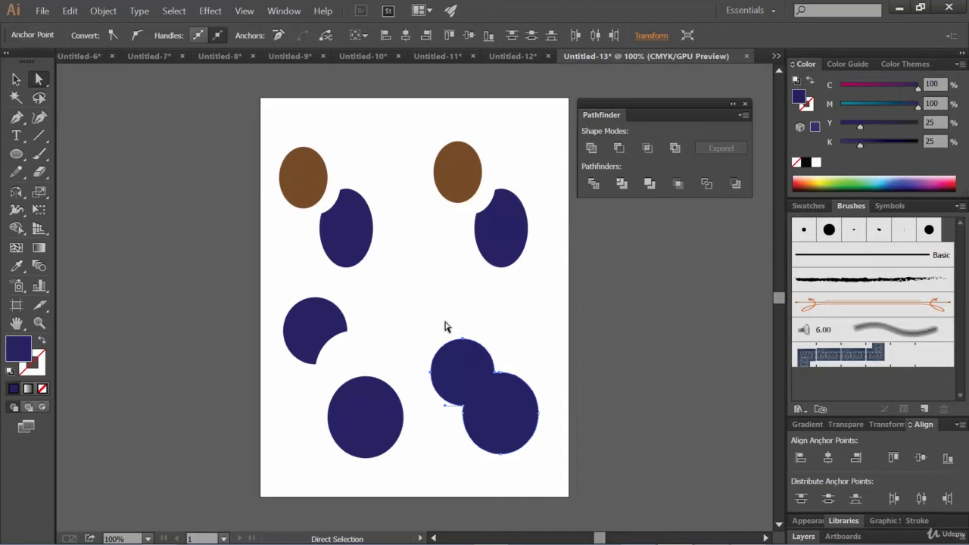
left_click_drag(445, 326, 535, 439)
Create a new Letter-size document with the Print profile and default CMYK settings
left_click(43, 10)
left_click(59, 26)
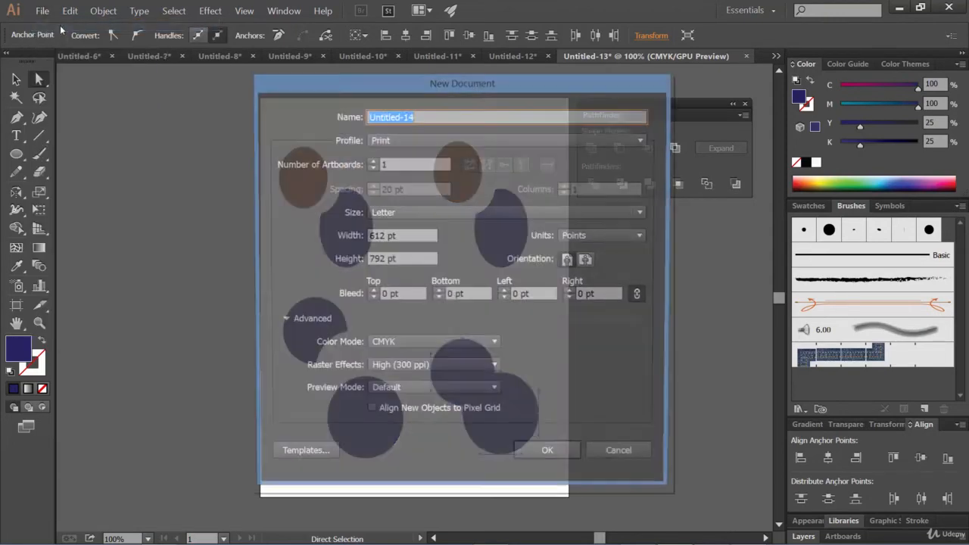
left_click(542, 456)
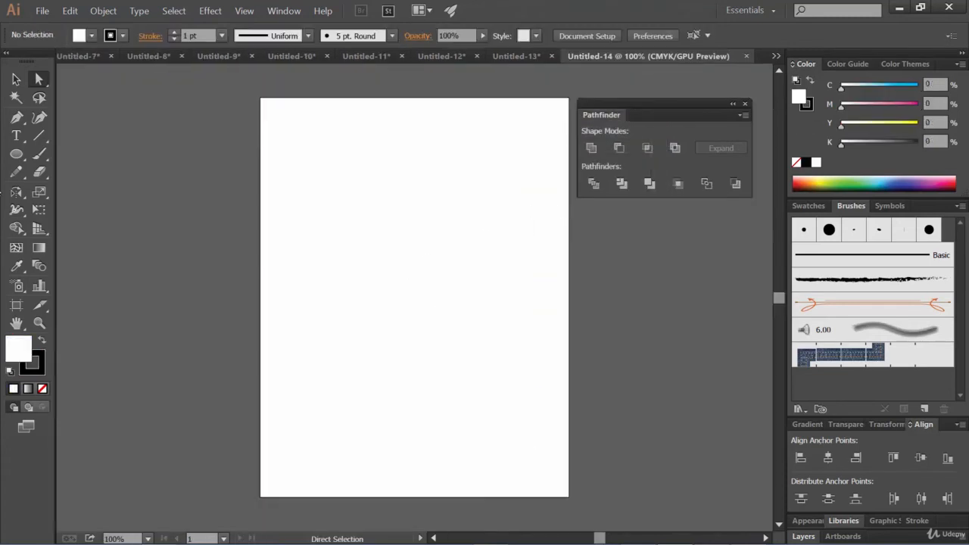
Draw two overlapping ellipses on the artboard, with the larger one in front at the lower right
left_click(16, 154)
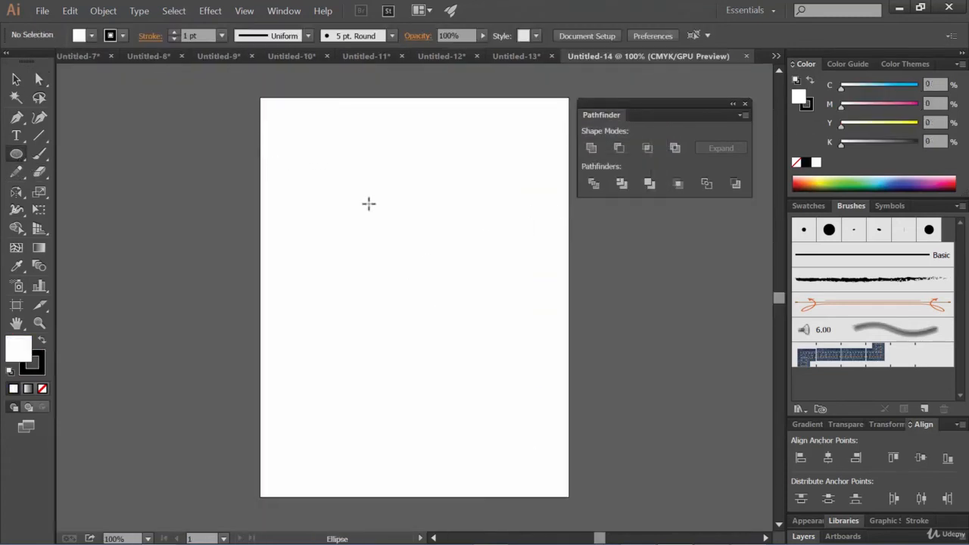
left_click_drag(368, 199, 426, 253)
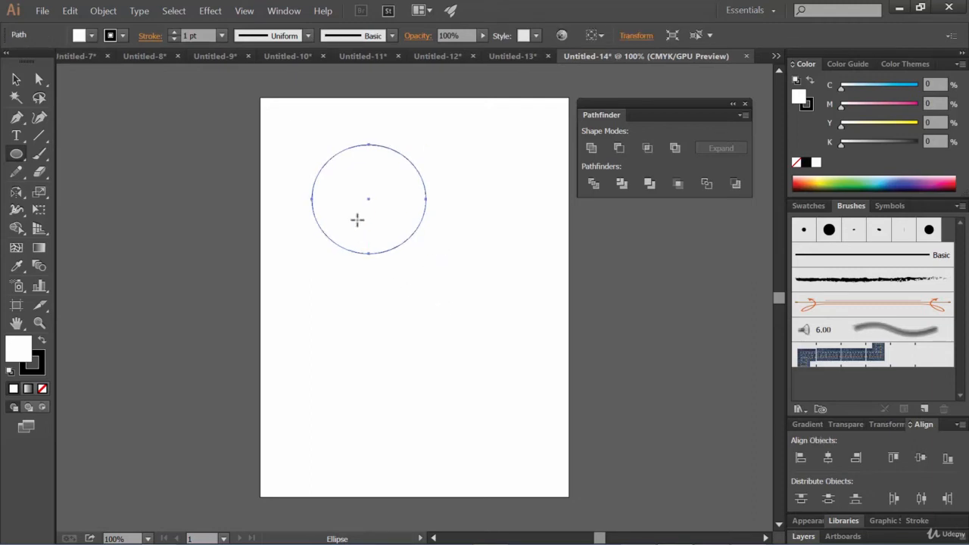
mouse_move(358, 220)
left_mouse_down()
mouse_move(505, 363)
mouse_move(493, 346)
left_mouse_up()
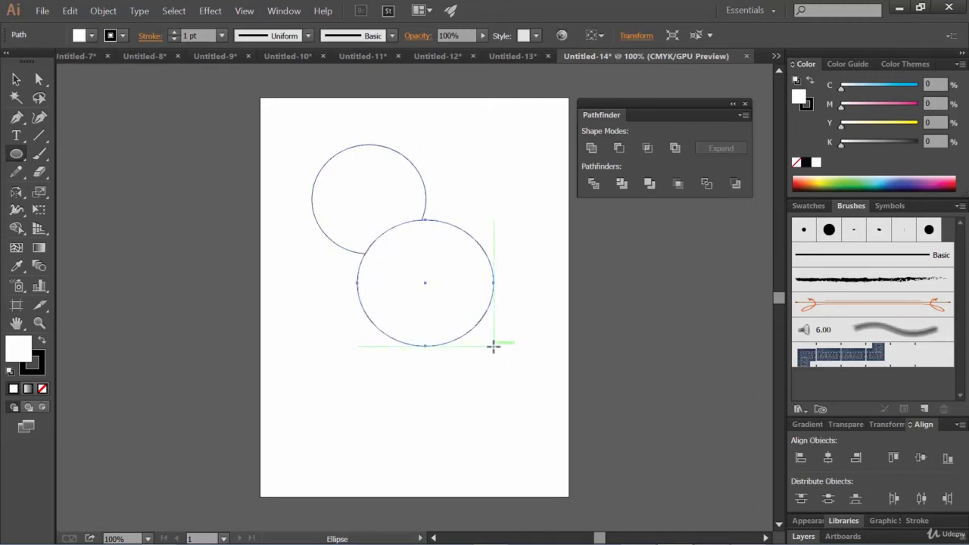
left_click(70, 11)
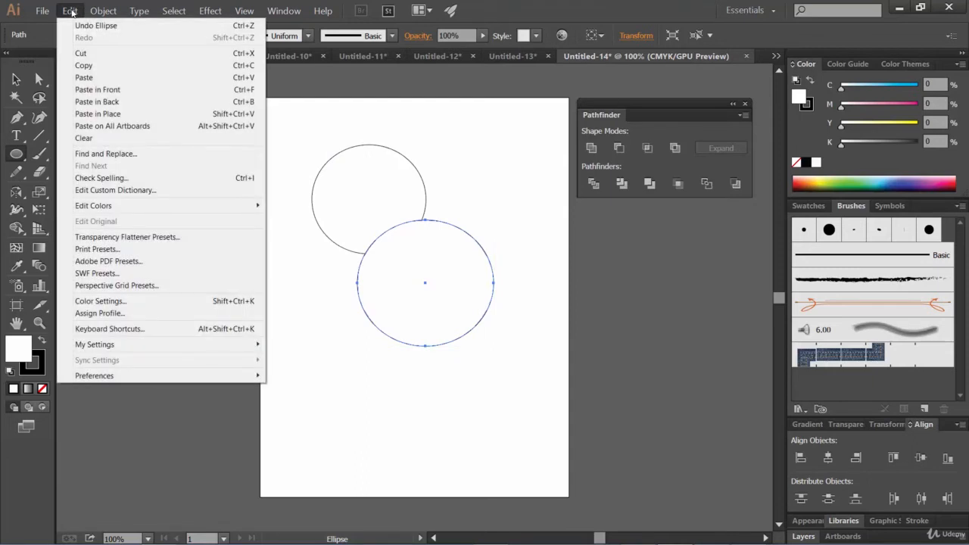
left_click(538, 4)
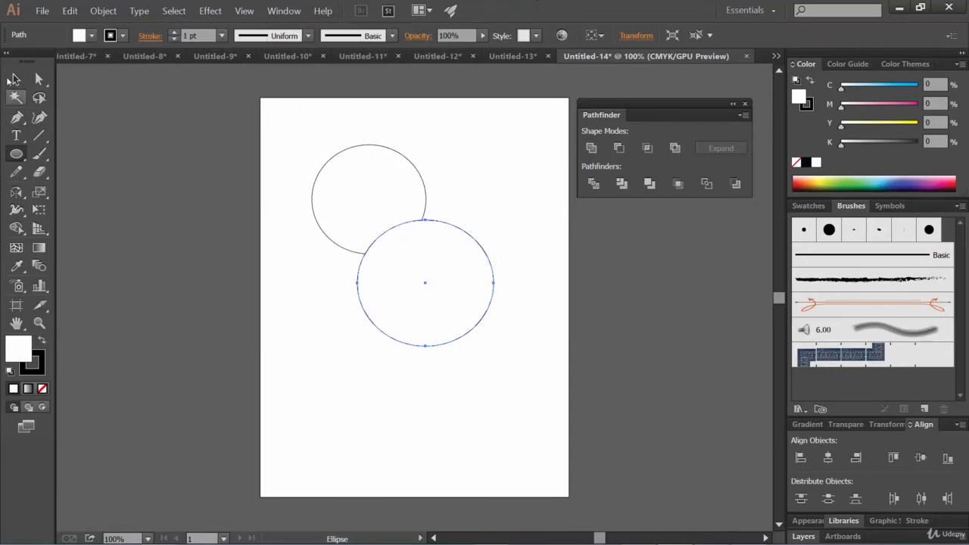
Fill both overlapping ellipses with the bright red swatch (M=90, Y=85)
left_click(14, 79)
left_click_drag(519, 390, 276, 182)
left_click(91, 36)
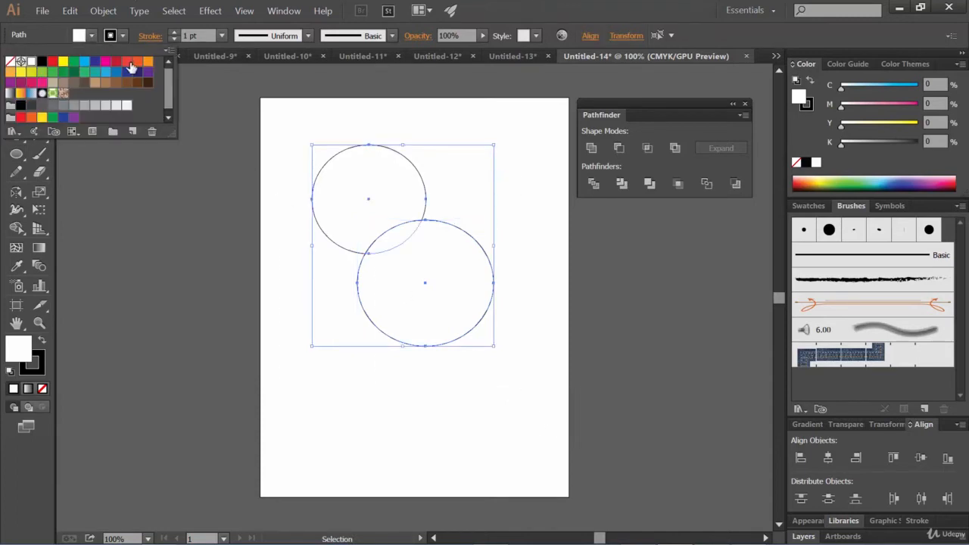
left_click(129, 62)
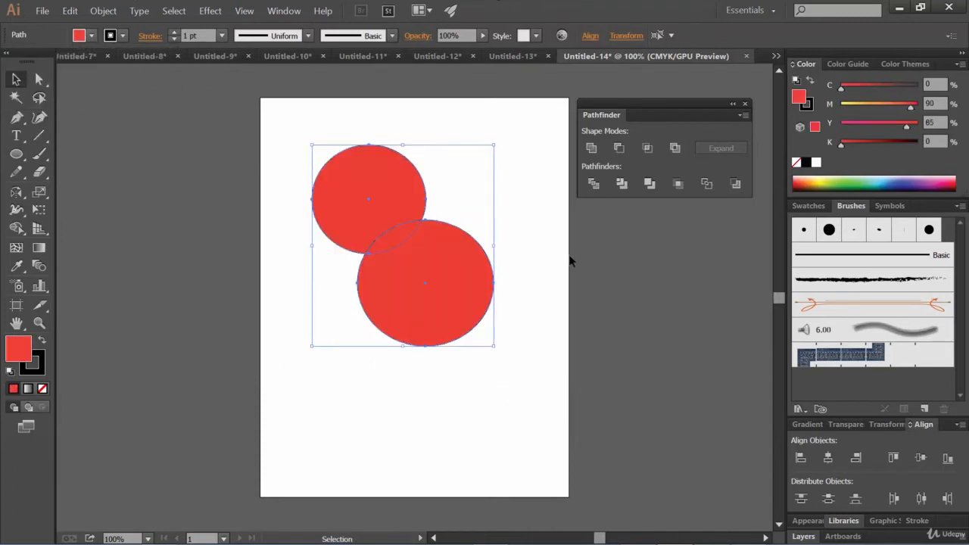
Try Pathfinder Crop on the two equally red ellipses and undo it
left_click(679, 184)
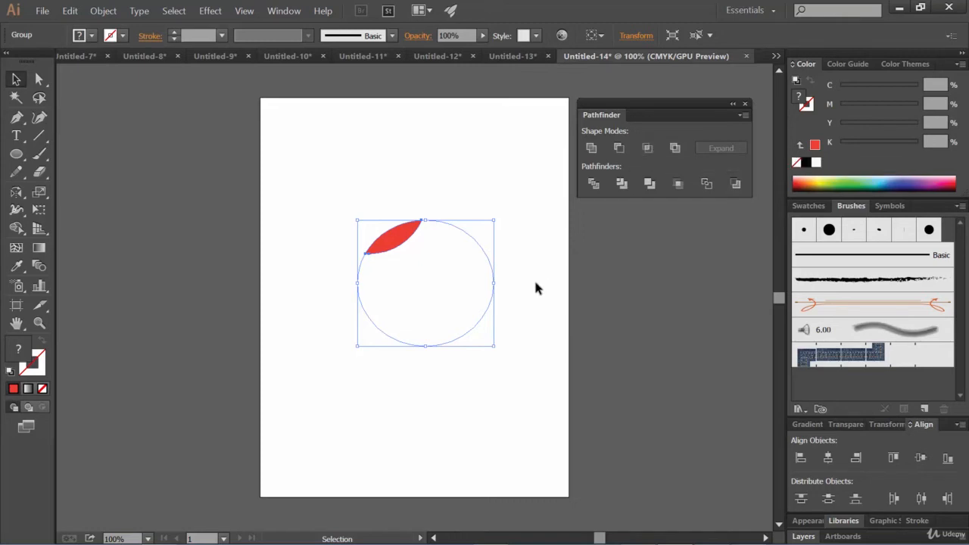
key("ctrl+z")
key("ctrl+z")
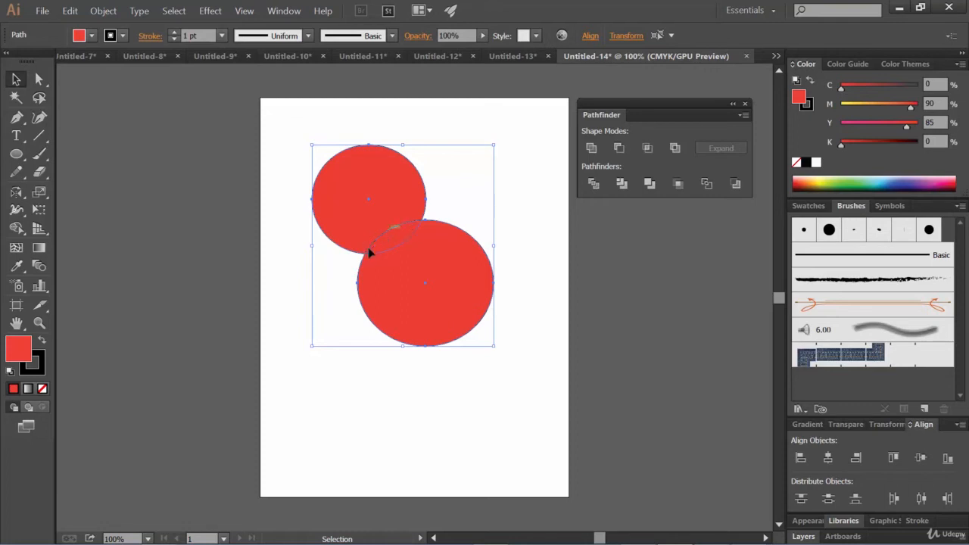
Fill the larger front ellipse with the dark red swatch (C=15, M=100, Y=90, K=10)
left_click(550, 294)
left_click(456, 284)
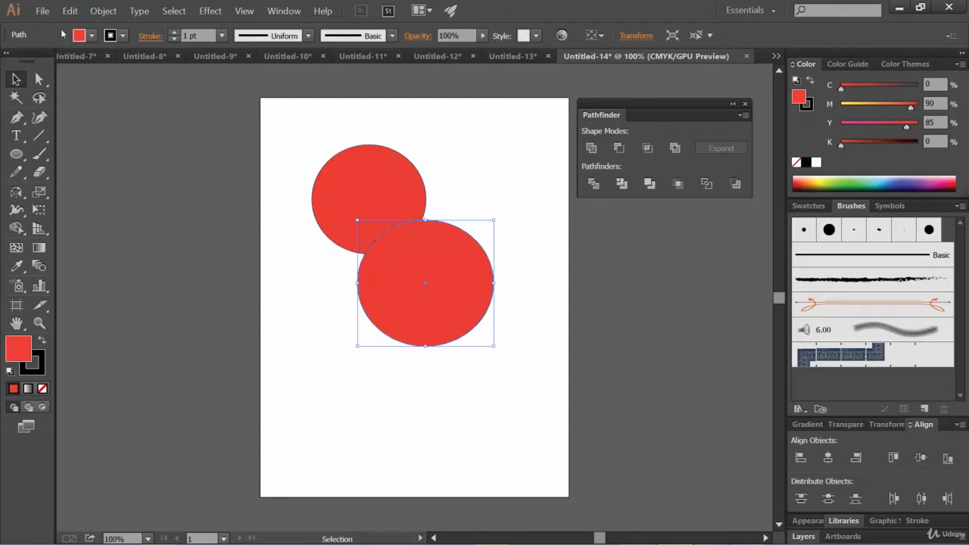
left_click(91, 36)
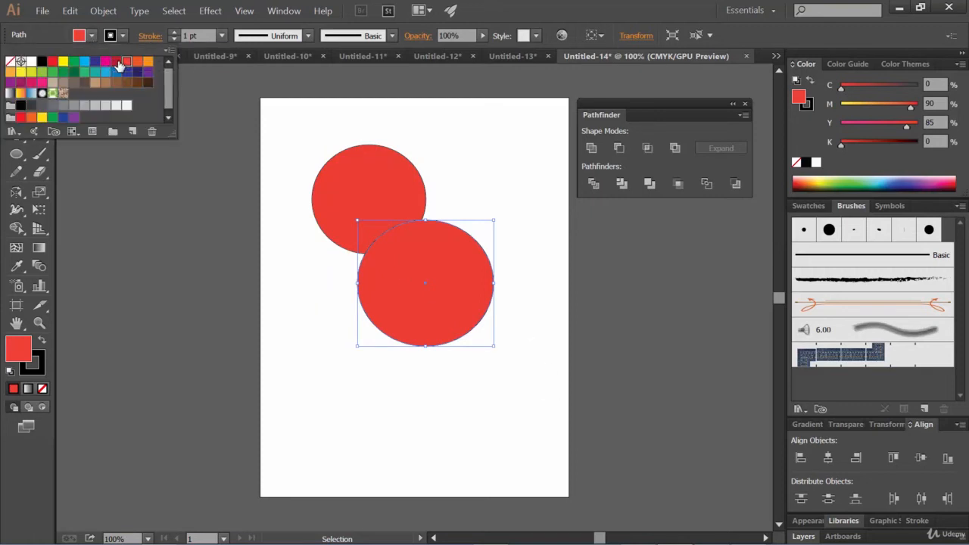
left_click(116, 61)
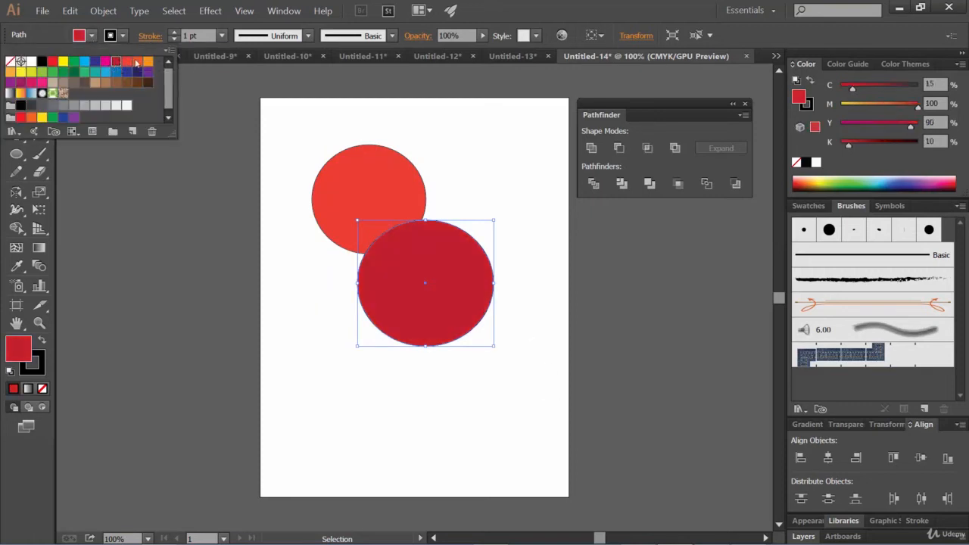
left_click(534, 314)
Apply Pathfinder Crop to the bright red and dark red ellipses together, and undo the crop
left_click_drag(534, 317, 323, 178)
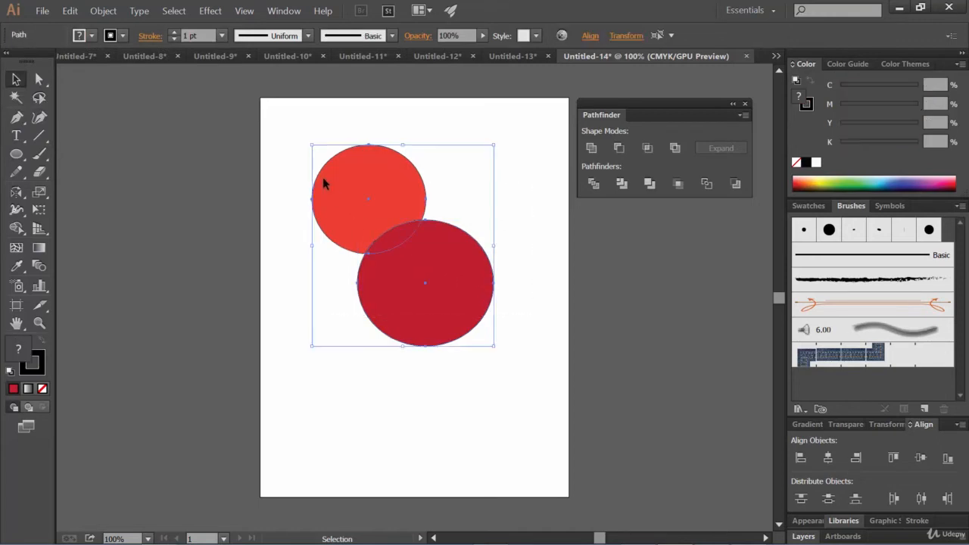
left_click(679, 183)
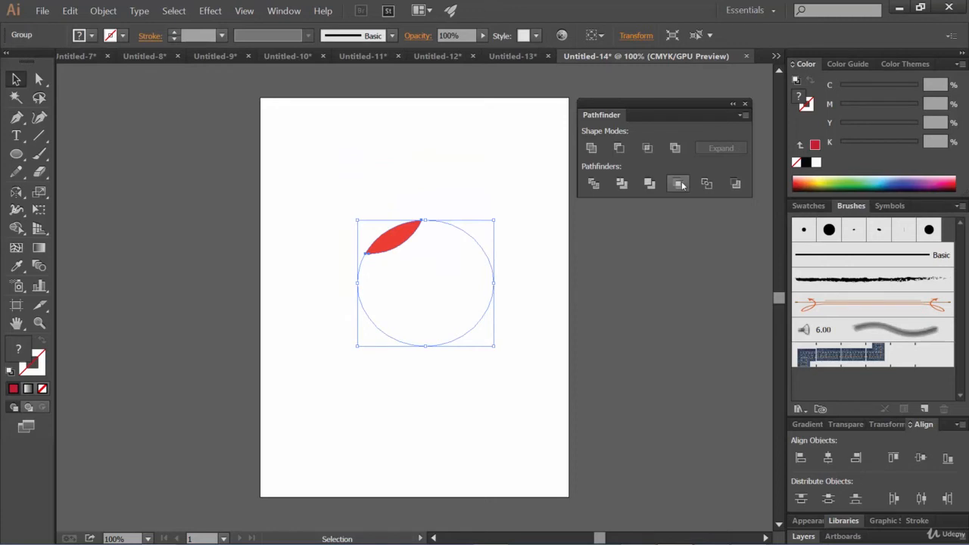
key("ctrl+z")
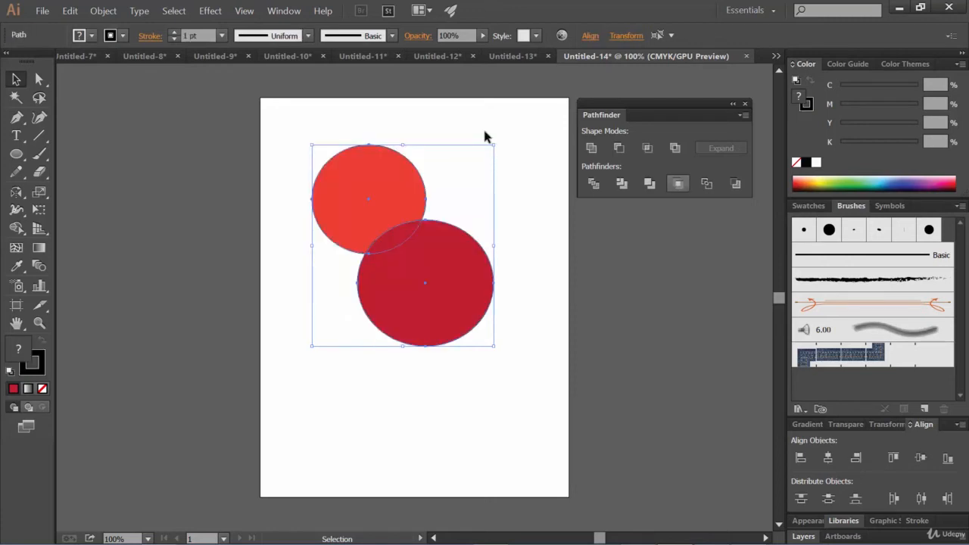
Redo the crop of the bright red and dark red ellipses, and undo it again
left_click(70, 13)
left_click(91, 38)
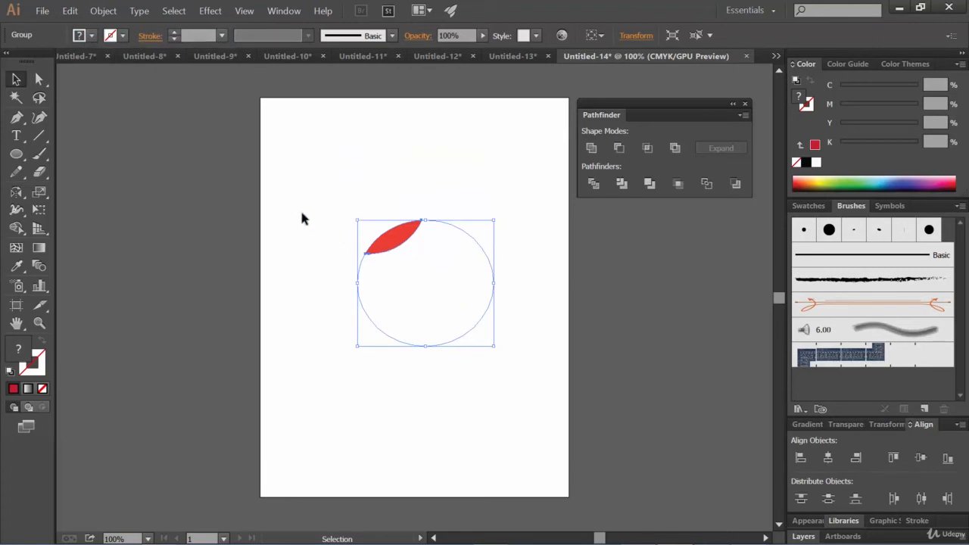
key("ctrl+z")
Move the overlapping ellipse pair to the artboard's upper-left corner and place a copy of it near the artboard's lower edge
left_click_drag(389, 190, 317, 144)
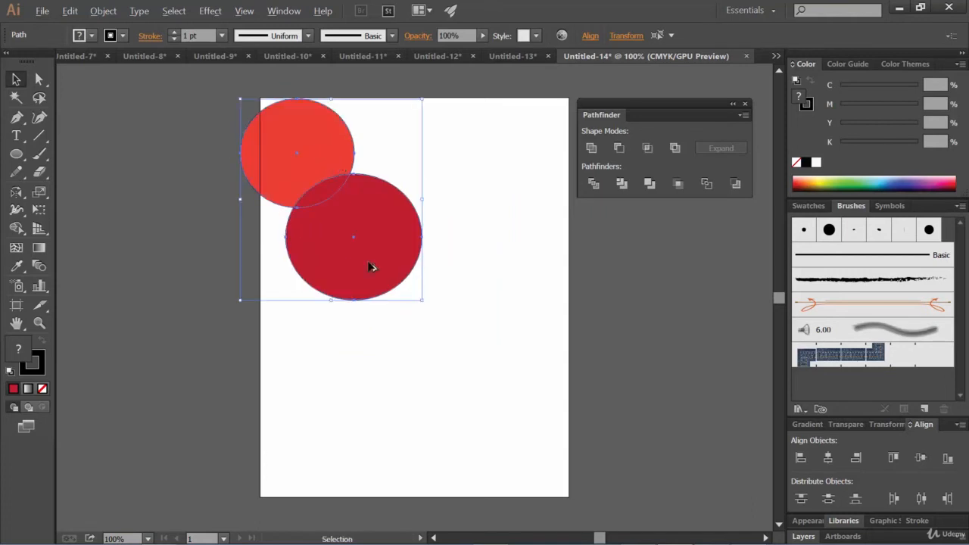
left_click_drag(368, 265, 429, 391)
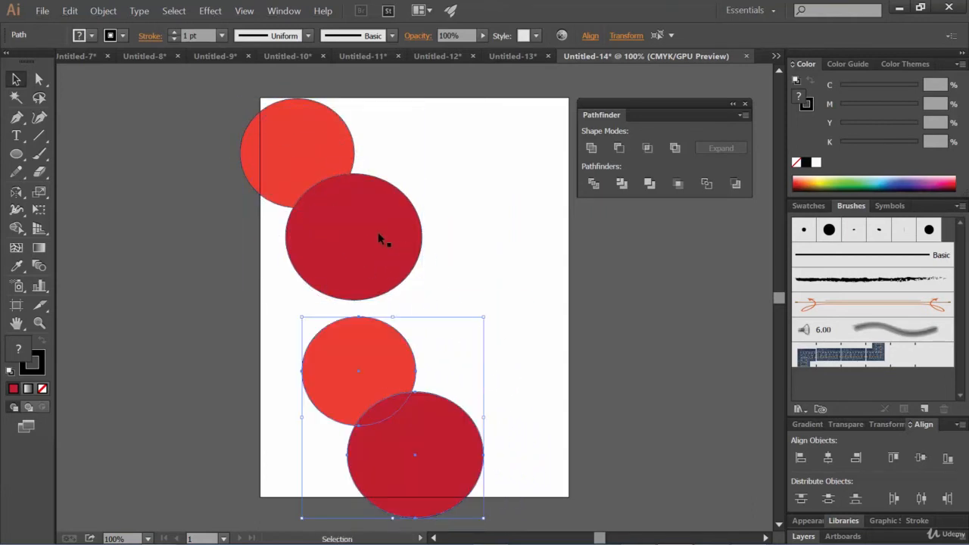
Apply Pathfinder Crop to the upper ellipse pair, inspect the cropped group, and undo the crop
left_click_drag(454, 258, 272, 130)
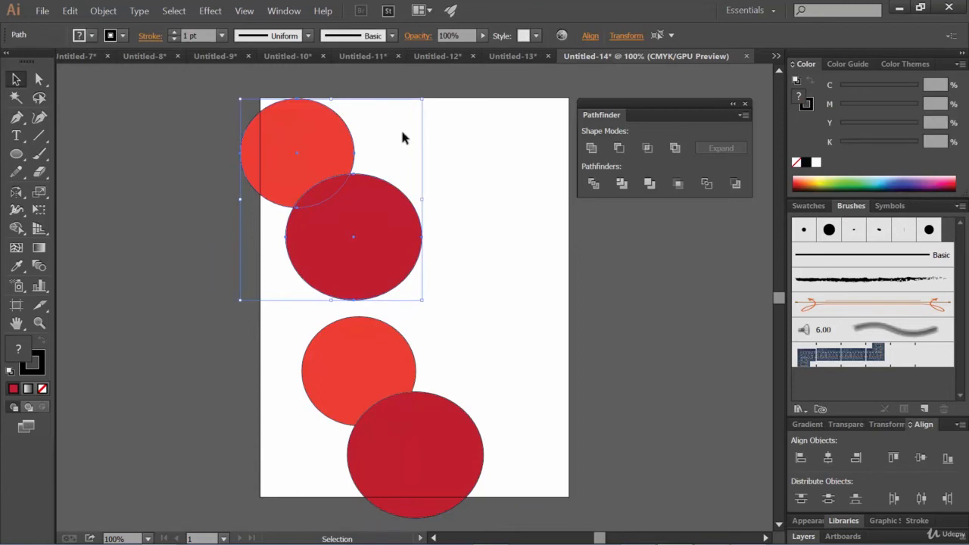
left_click(678, 184)
left_click(512, 257)
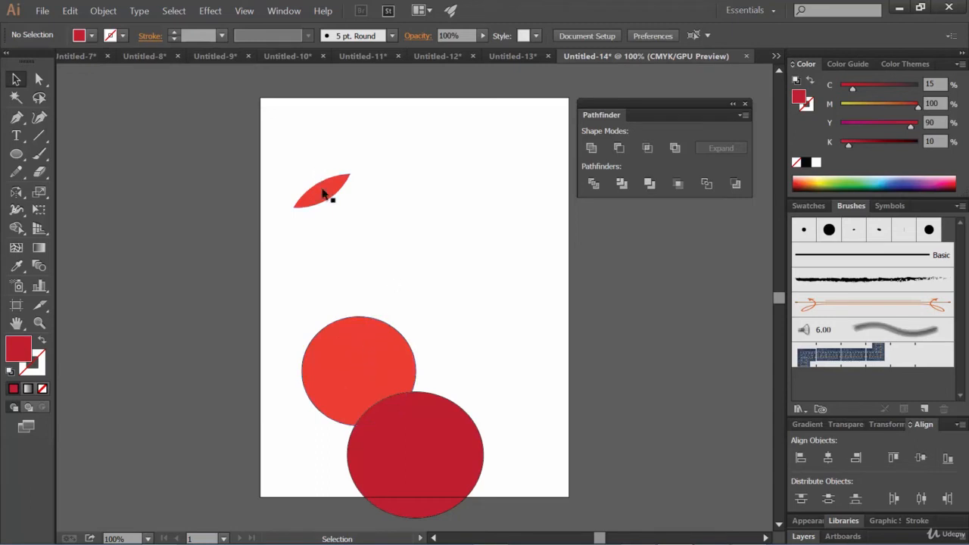
left_click(325, 194)
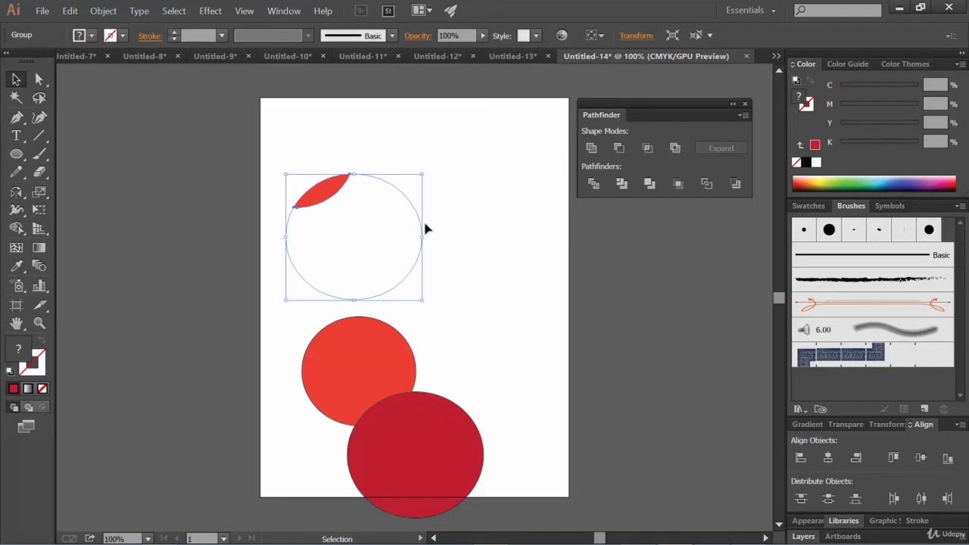
left_click(488, 249)
key("ctrl+z")
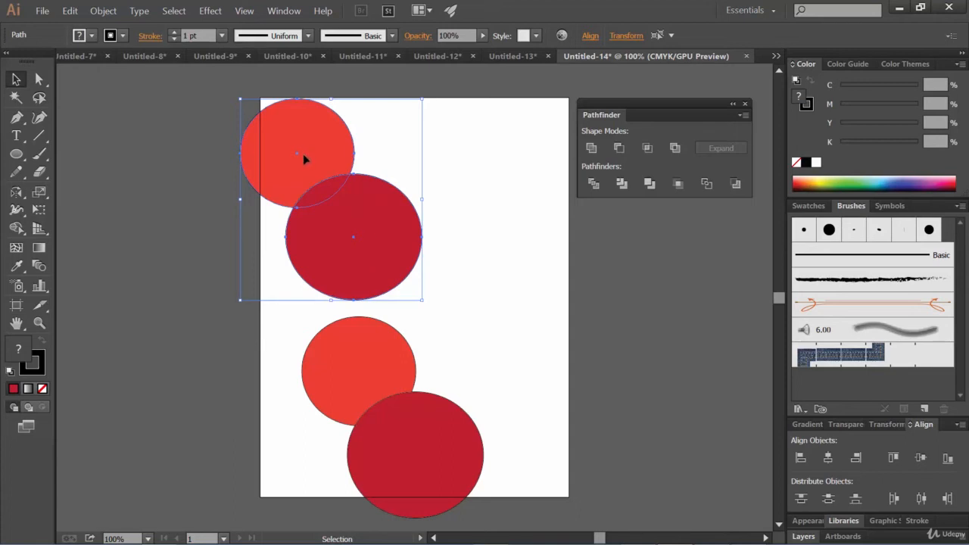
Try Pathfinder Intersect on the upper ellipse pair, shift the resulting shape slightly, and undo both changes
left_click(497, 212)
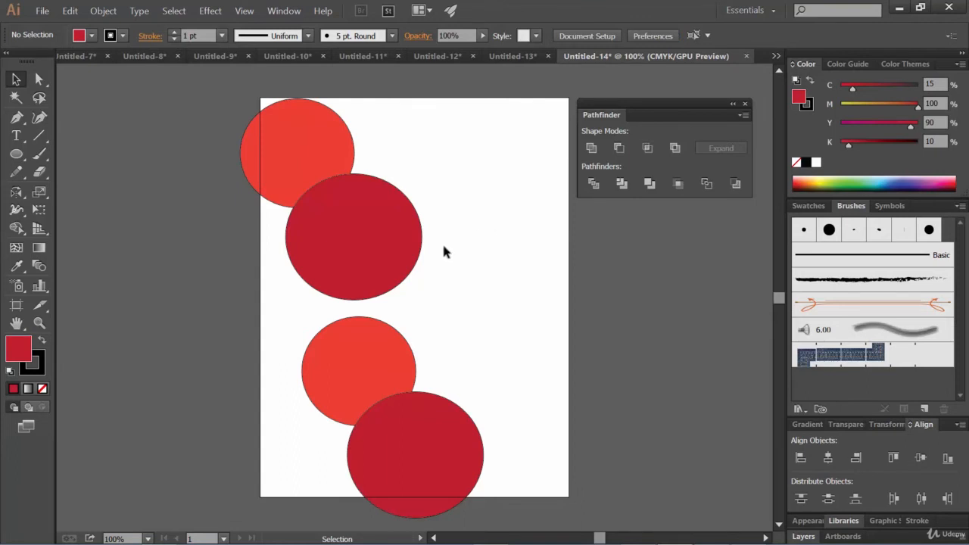
left_click_drag(447, 249, 312, 154)
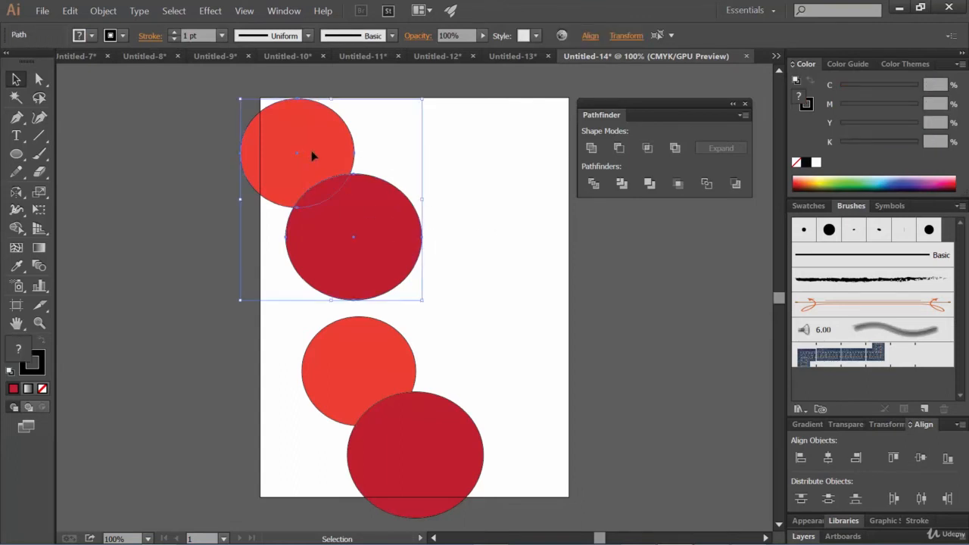
left_click(649, 151)
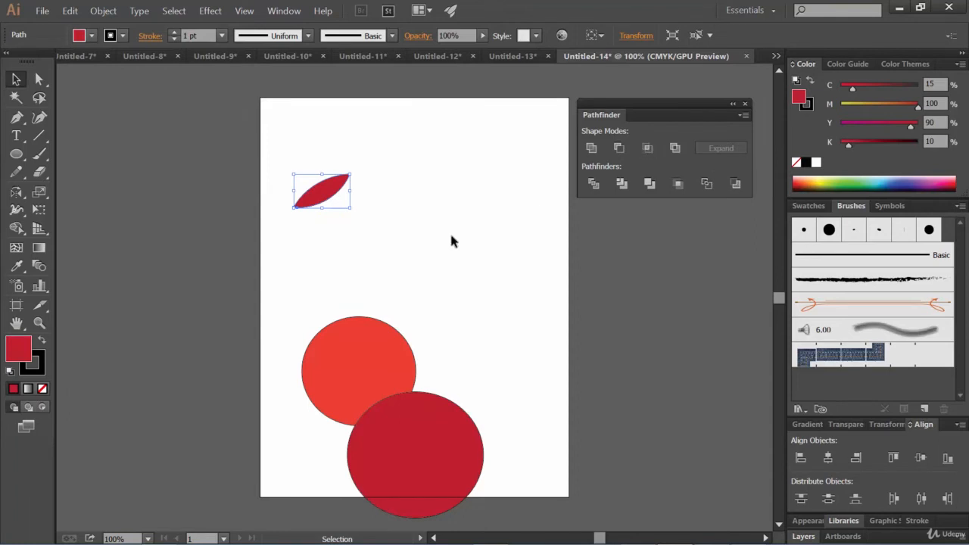
left_click(404, 235)
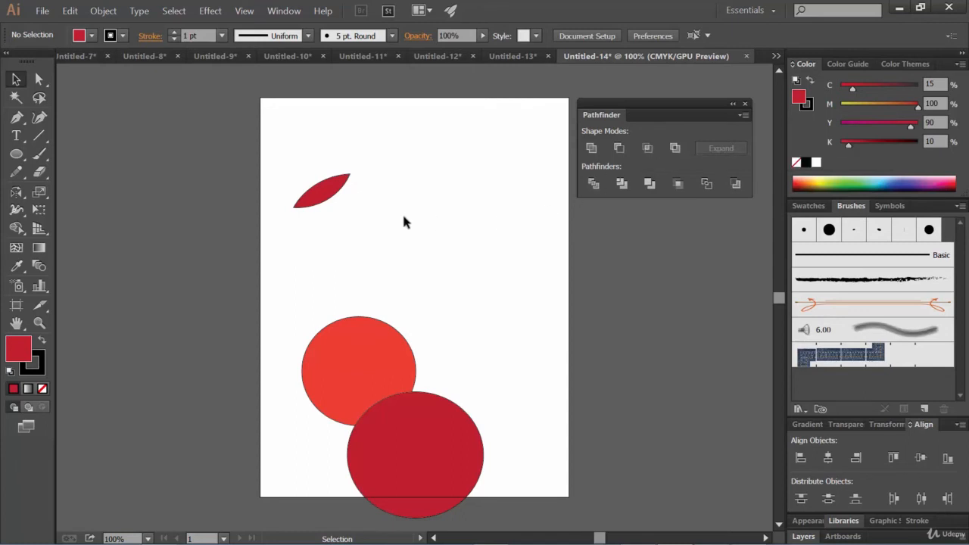
left_click(327, 189)
left_click_drag(328, 192, 321, 163)
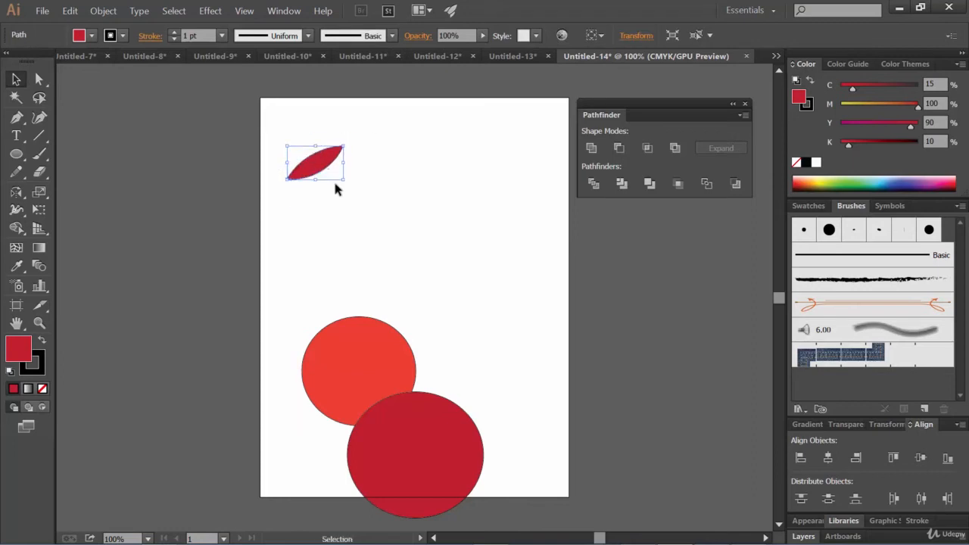
key("ctrl+z")
key("ctrl+z")
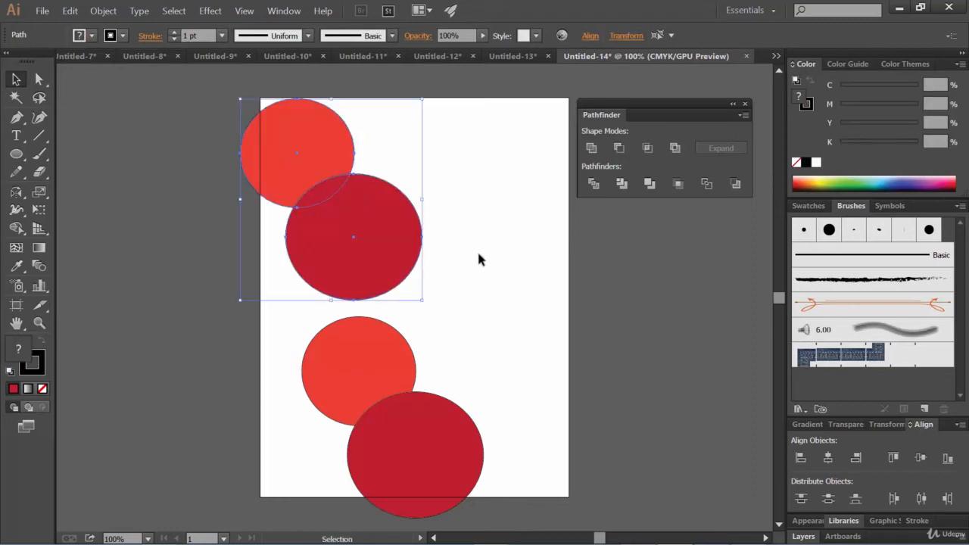
Crop the upper ellipse pair once more with Pathfinder and undo the crop
left_click(103, 10)
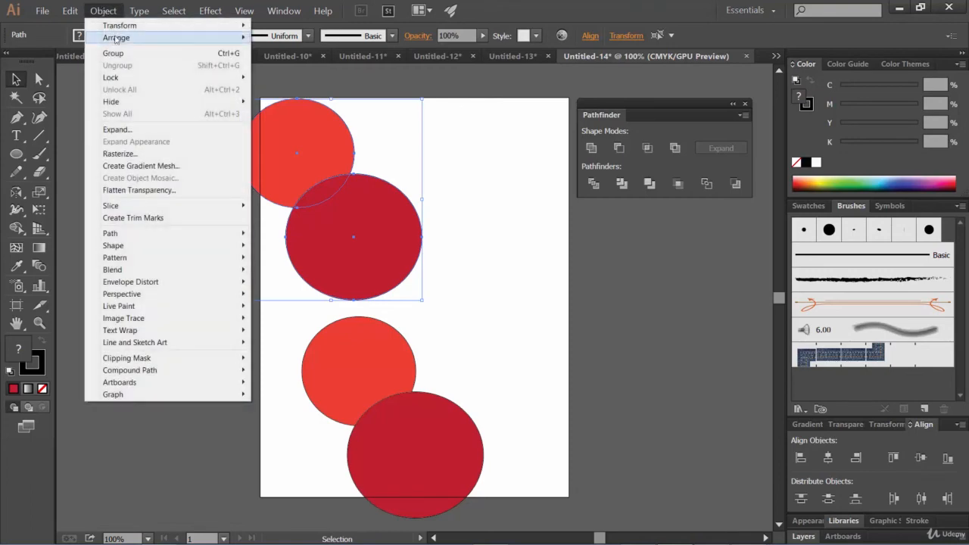
left_click(580, 3)
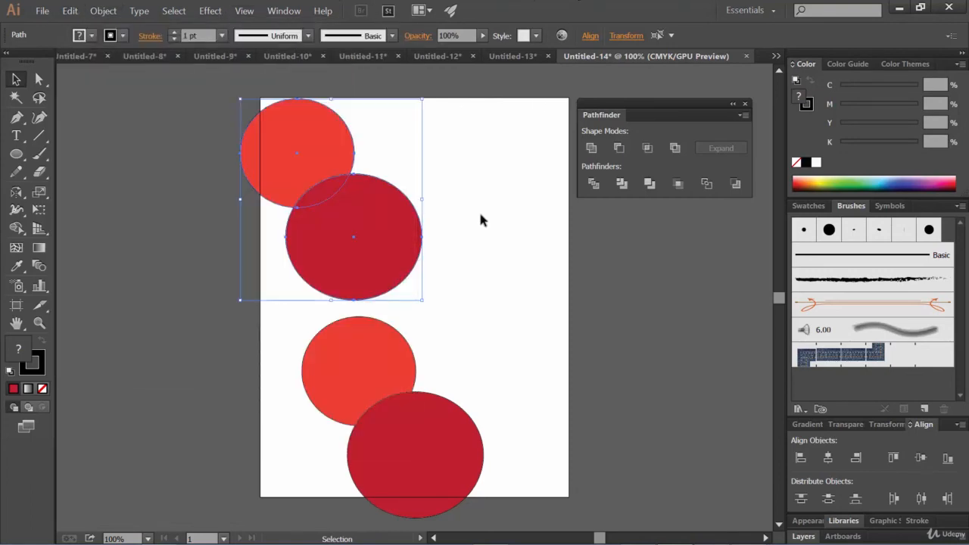
left_click(683, 188)
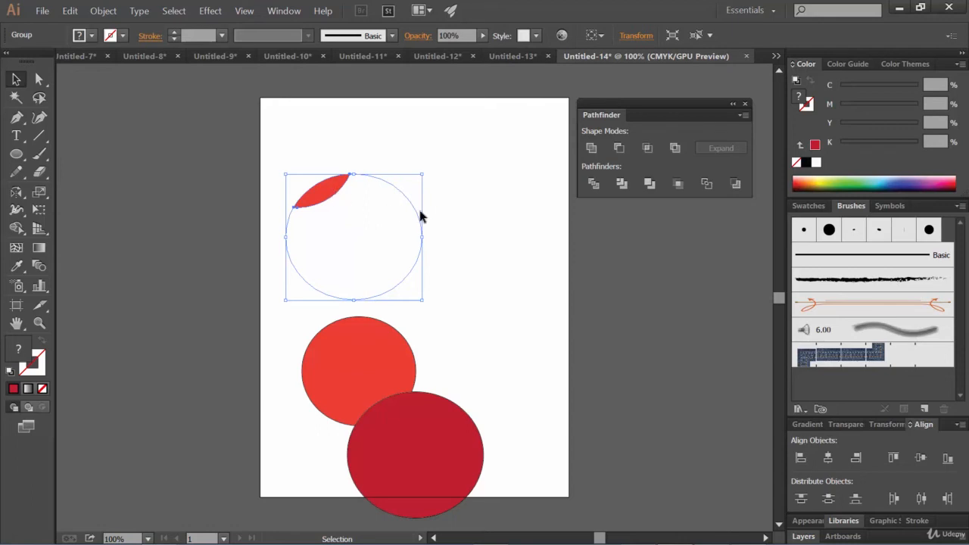
key("ctrl+z")
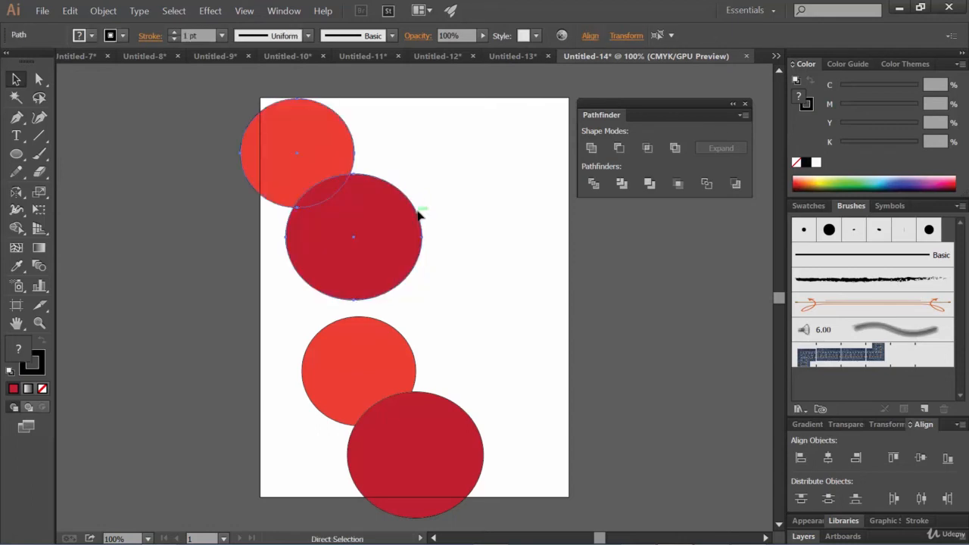
left_click(69, 11)
left_click(69, 10)
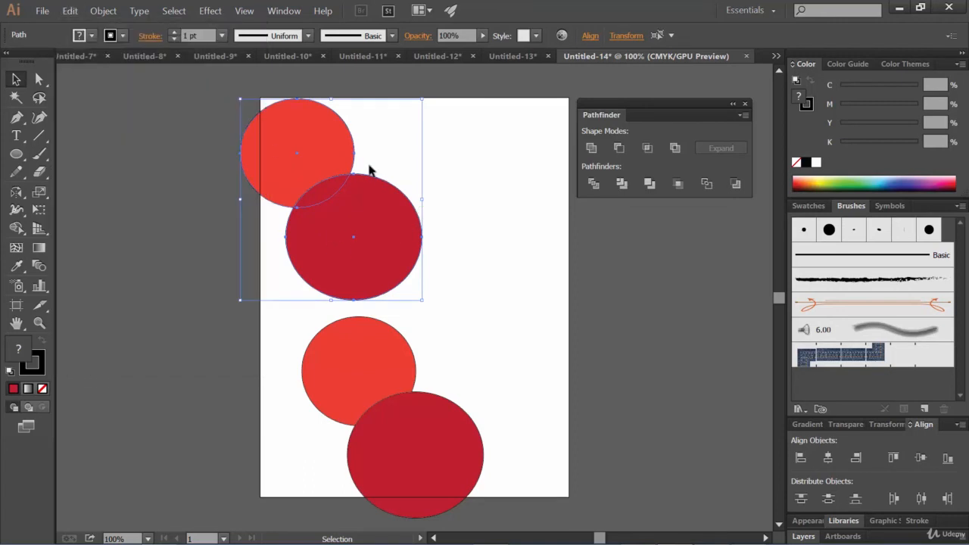
Duplicate the upper ellipse pair to its right and apply Pathfinder Crop to the copy
left_click_drag(316, 157, 482, 153)
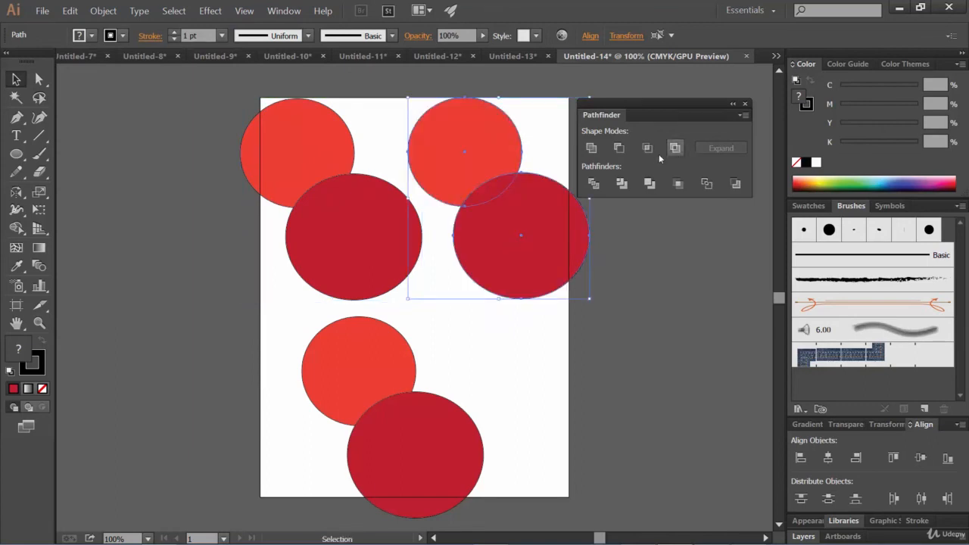
left_click(679, 185)
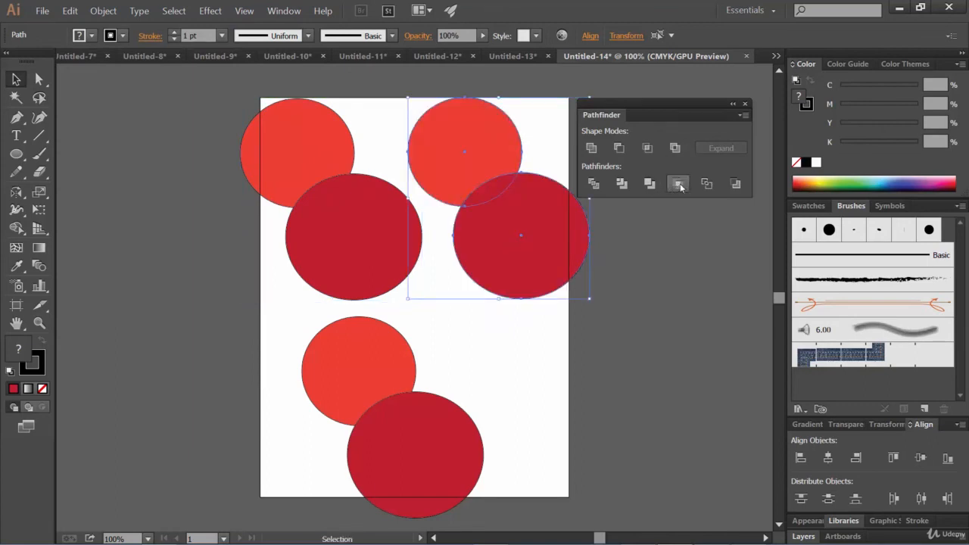
left_click(403, 295)
Intersect the upper-left ellipse pair, compare the shape with the cropped copy beside it, and undo the Intersect
left_click_drag(396, 298, 249, 134)
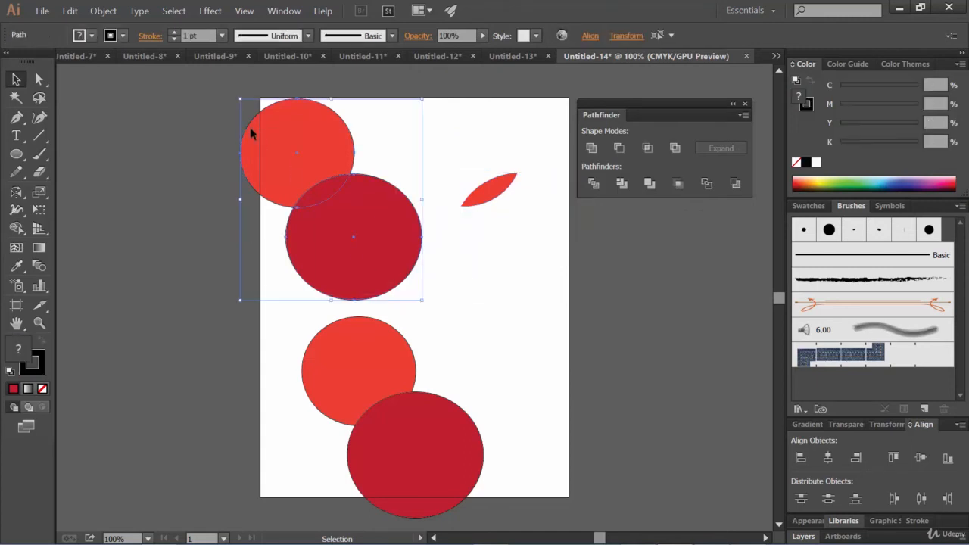
left_click(650, 148)
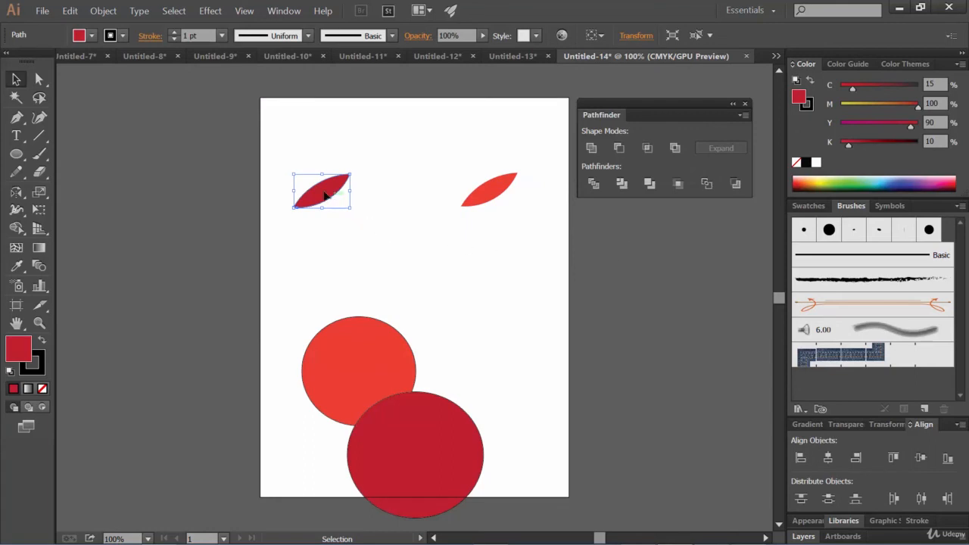
left_click(498, 186)
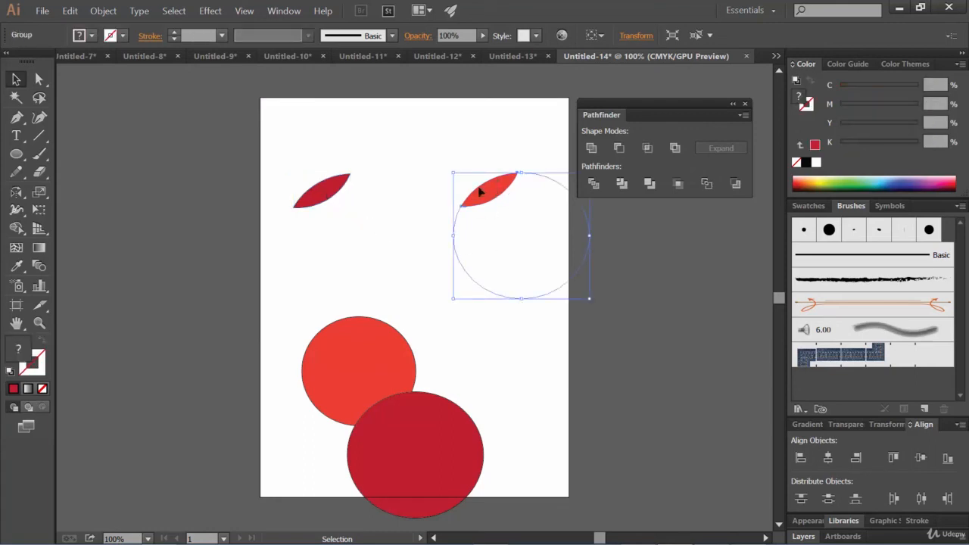
left_click(325, 190)
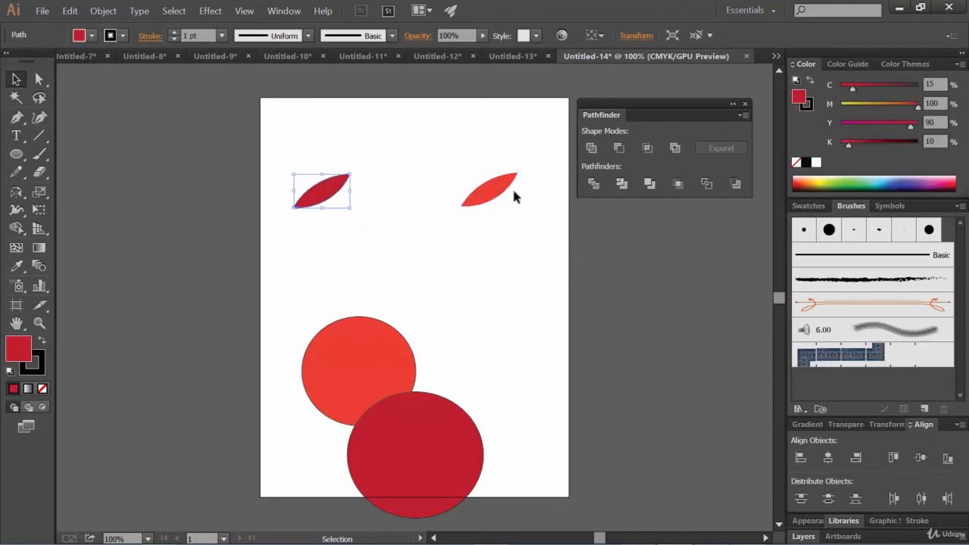
left_click(487, 193)
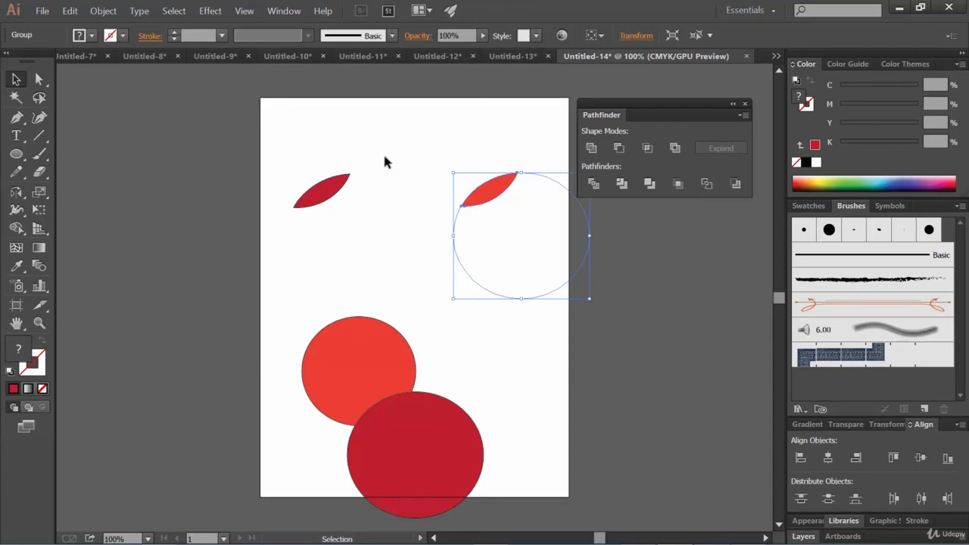
key("ctrl+z")
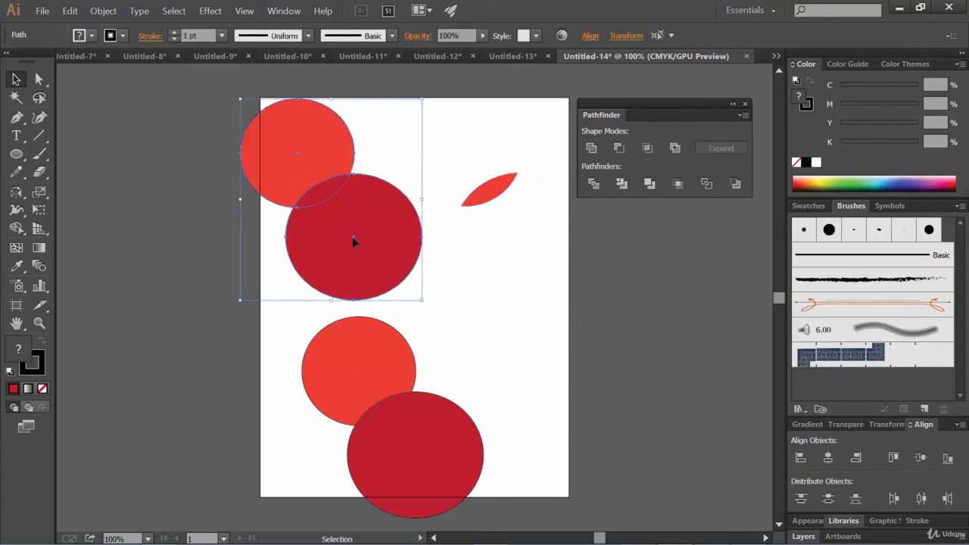
Apply Pathfinder Outline to the upper-left bright red and dark red ellipses
left_click(707, 185)
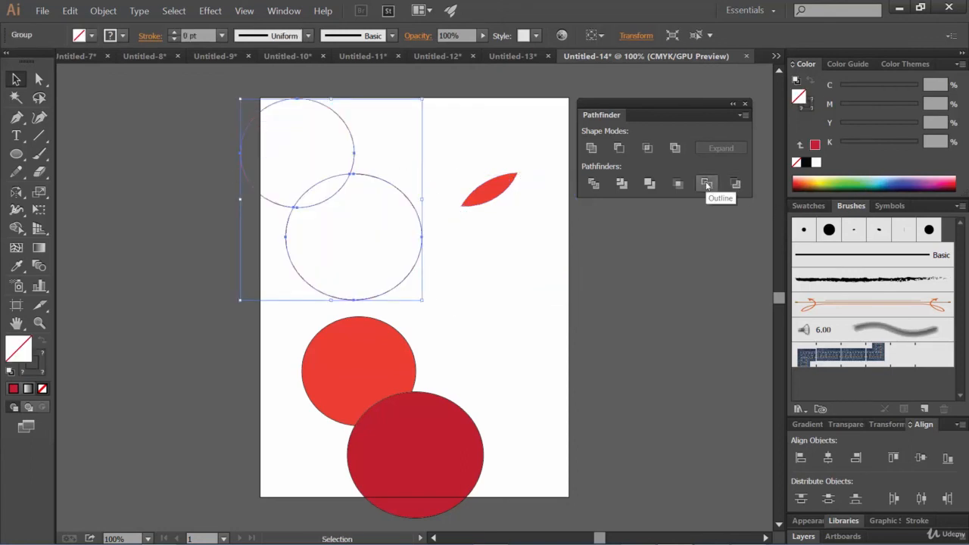
left_click(368, 238)
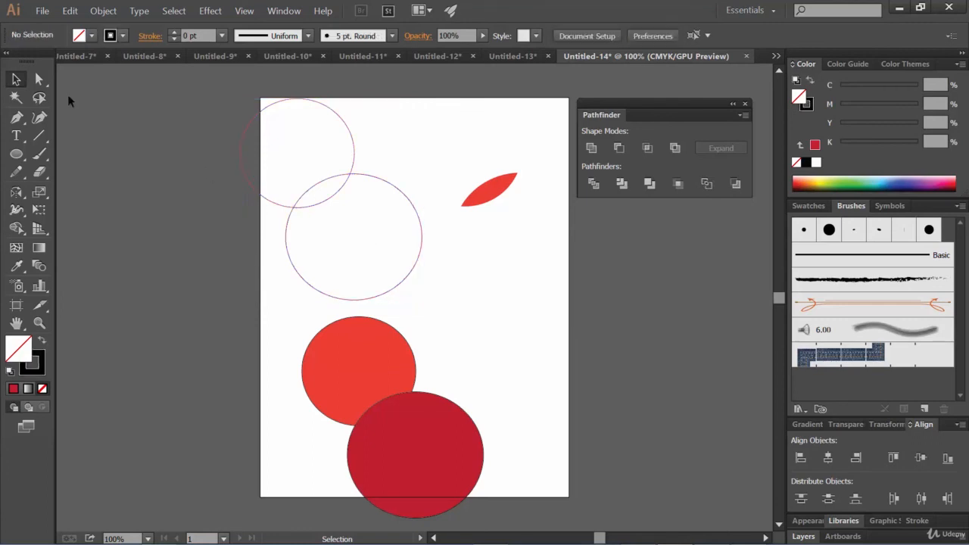
Try pulling a single segment of the larger outlined ellipse outward, and undo it
left_click(38, 79)
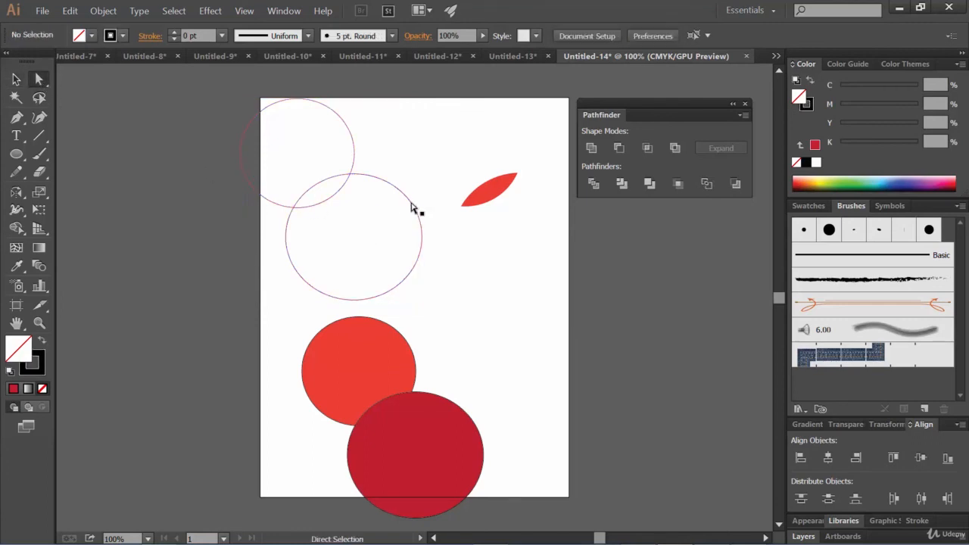
left_click_drag(401, 191, 444, 212)
key("ctrl+z")
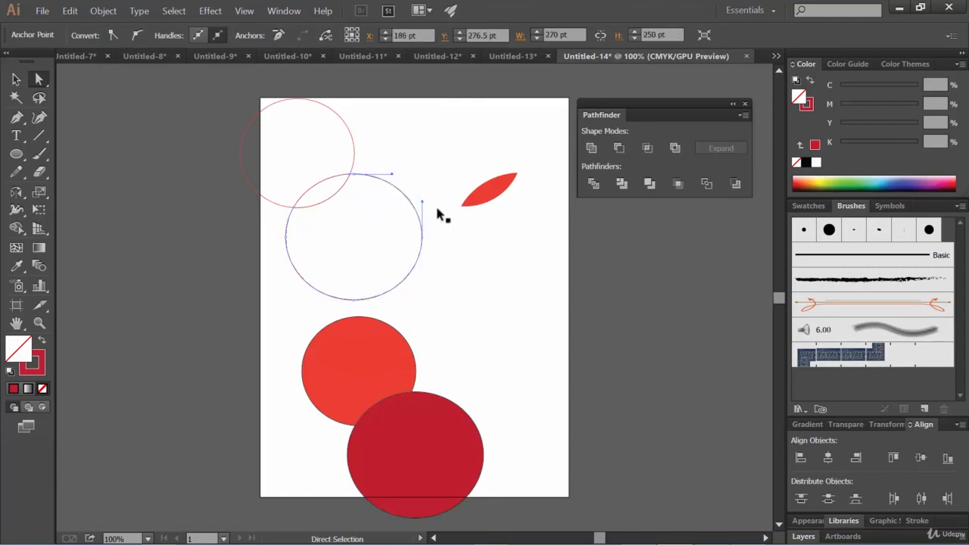
Move the whole outlined ellipse group down and to the right, and stretch it wider towards the artboard's left edge
left_click(18, 80)
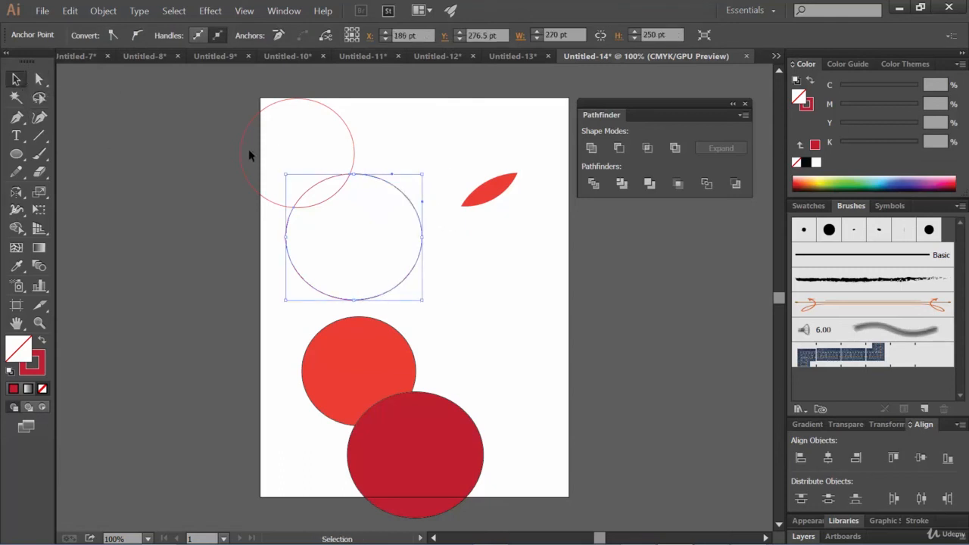
left_click(415, 200)
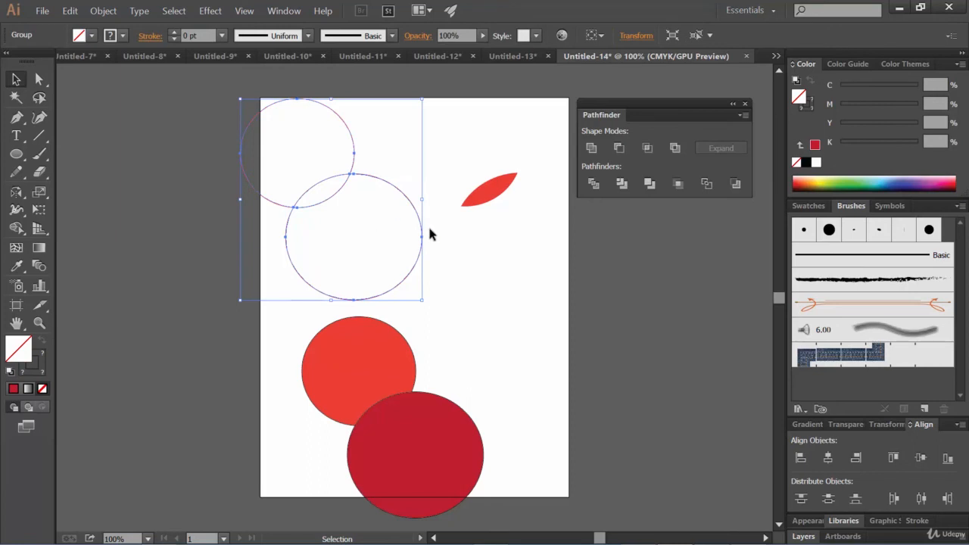
left_click(457, 255)
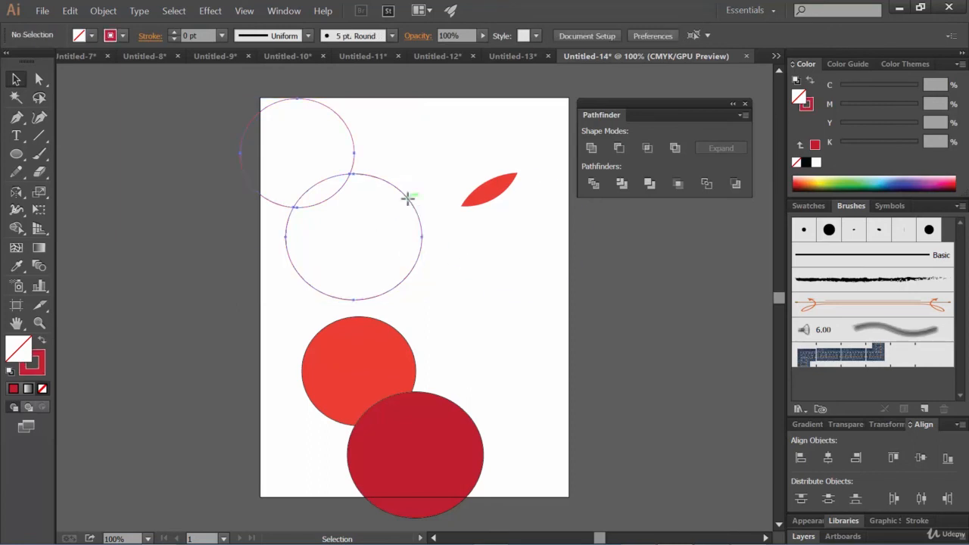
left_click_drag(407, 198, 480, 214)
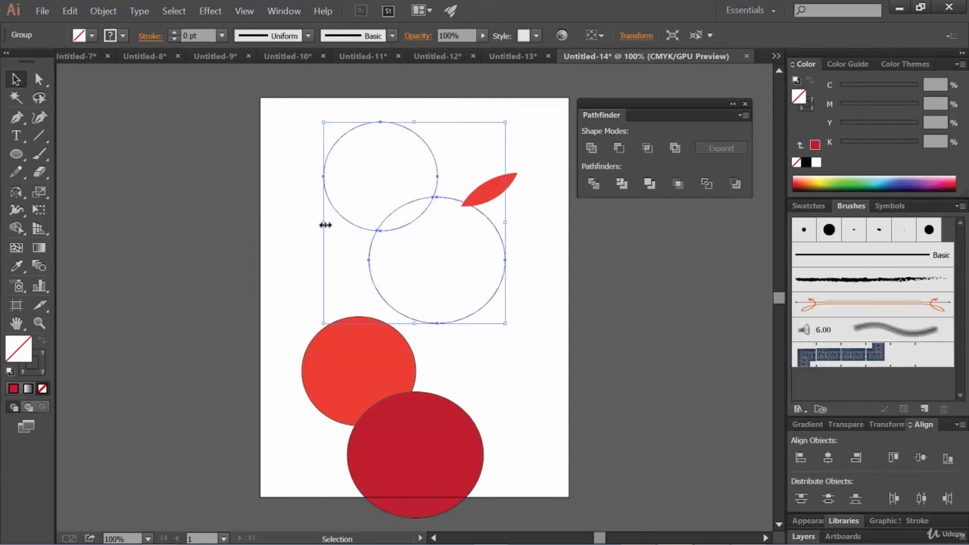
left_click_drag(325, 224, 253, 222)
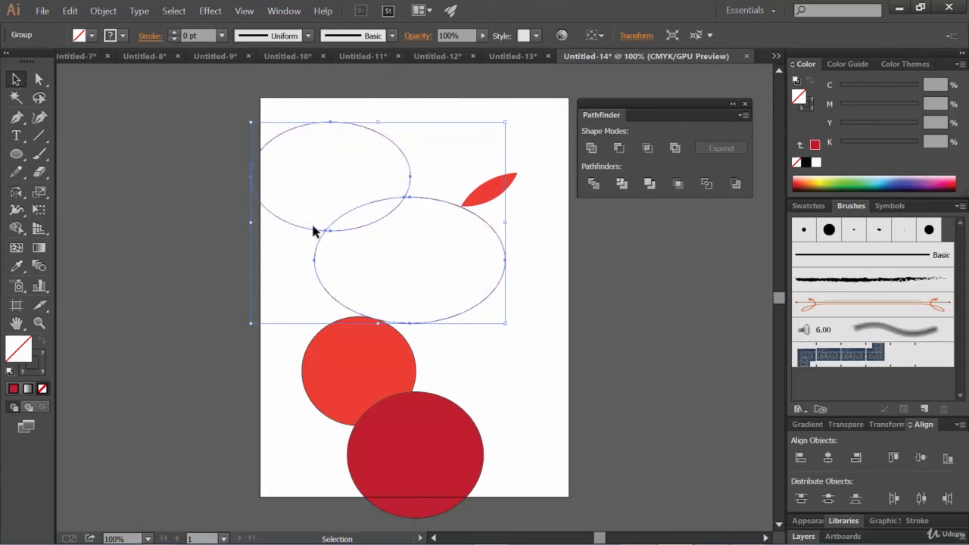
Move the outlined ellipse group up and to the right so it lies fully inside the artboard
left_click(439, 217)
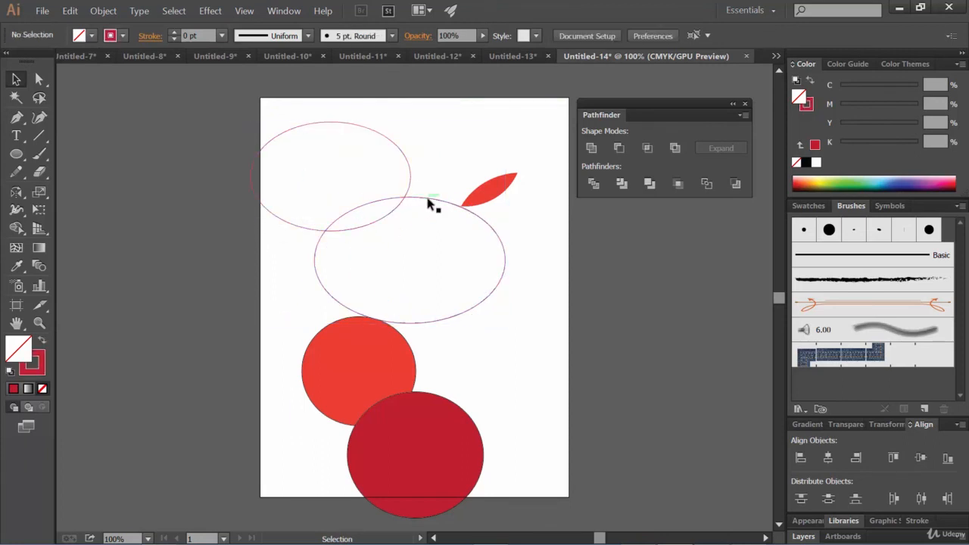
left_click_drag(428, 203, 465, 189)
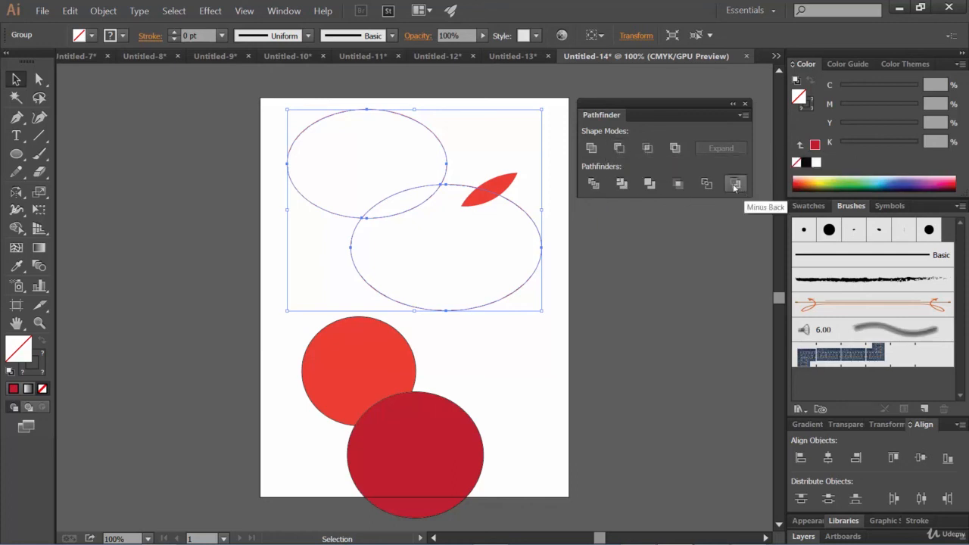
left_click(495, 374)
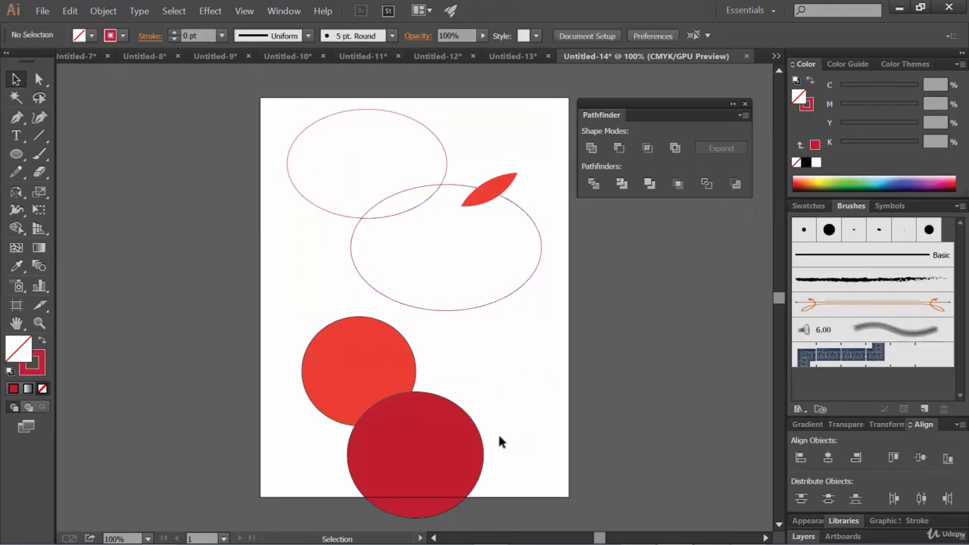
Apply Pathfinder Minus Back to the two overlapping lower red circles, and undo both it and the preceding move of the outlined group
left_click(370, 392)
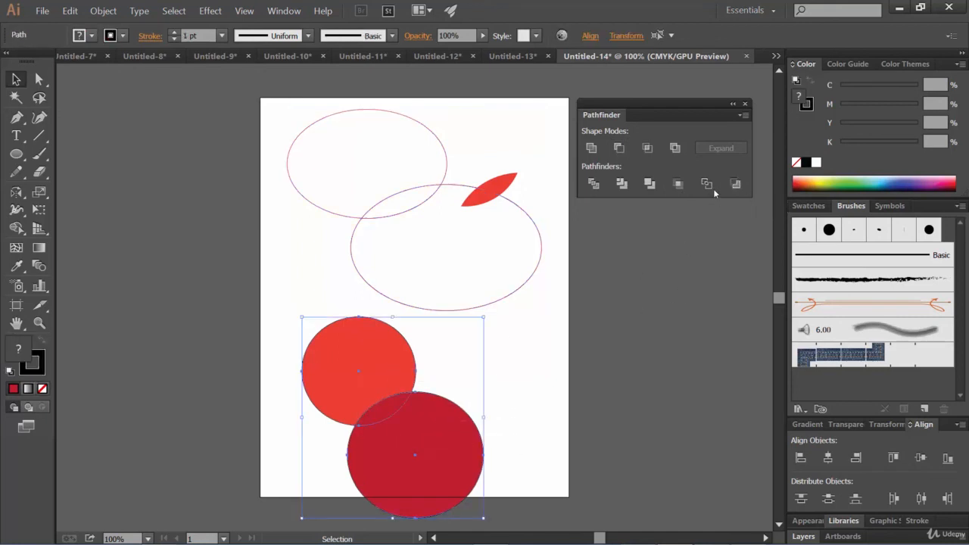
left_click(734, 184)
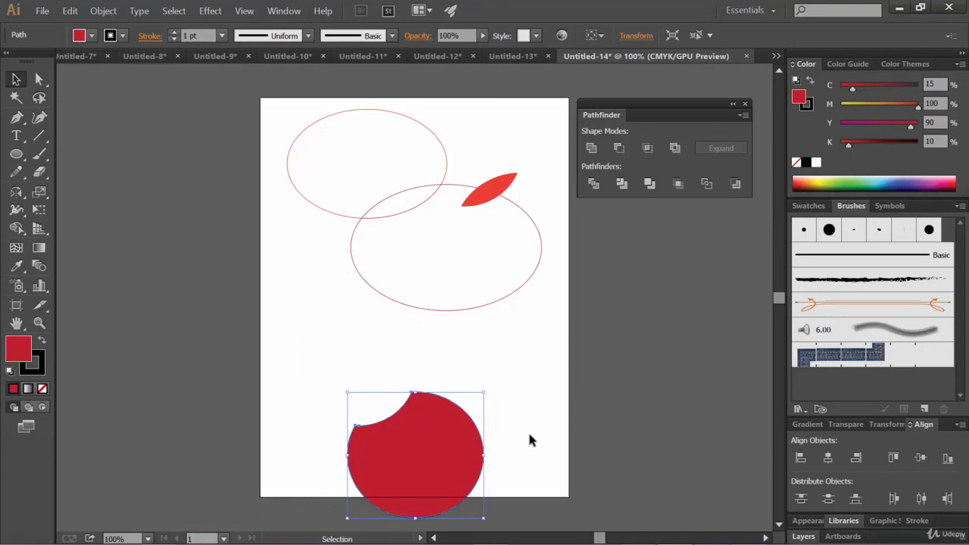
left_click(526, 354)
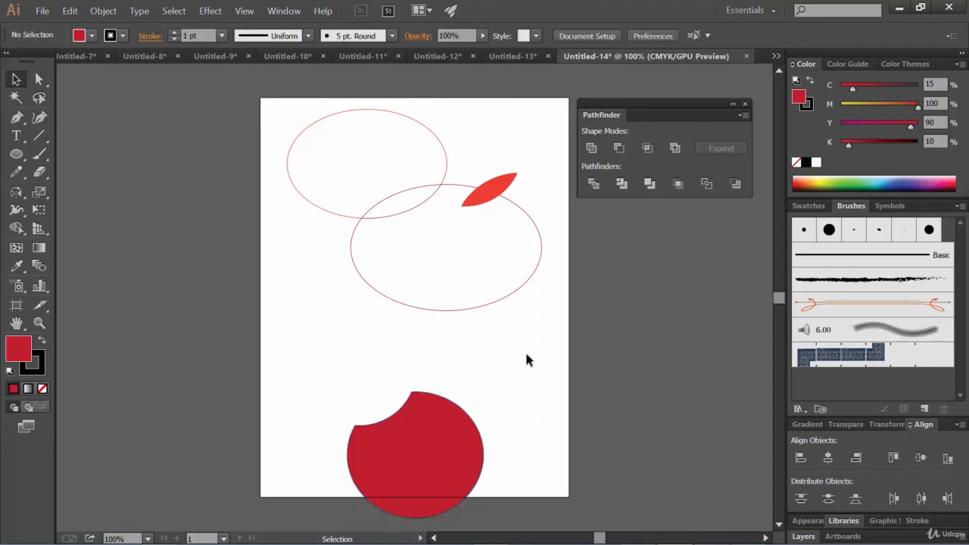
left_click(23, 156)
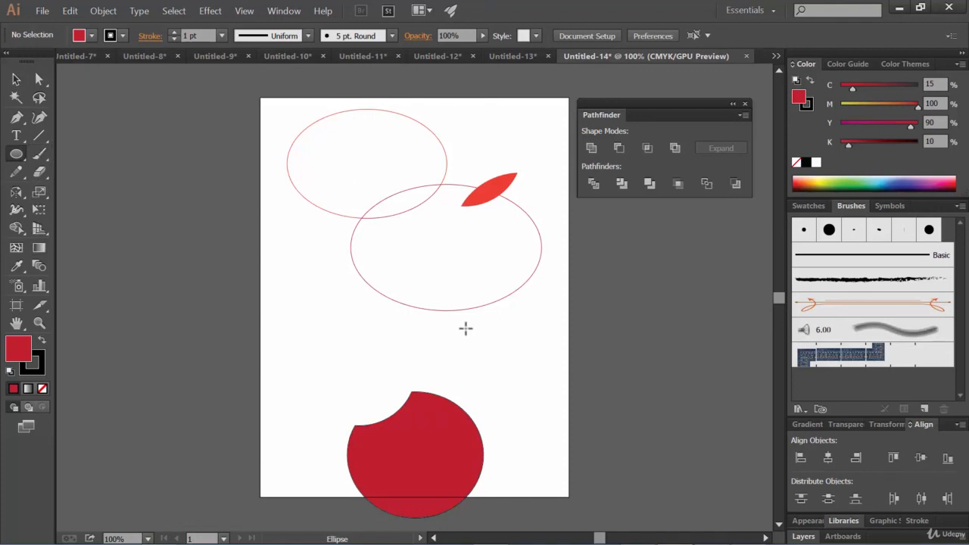
key("ctrl+z")
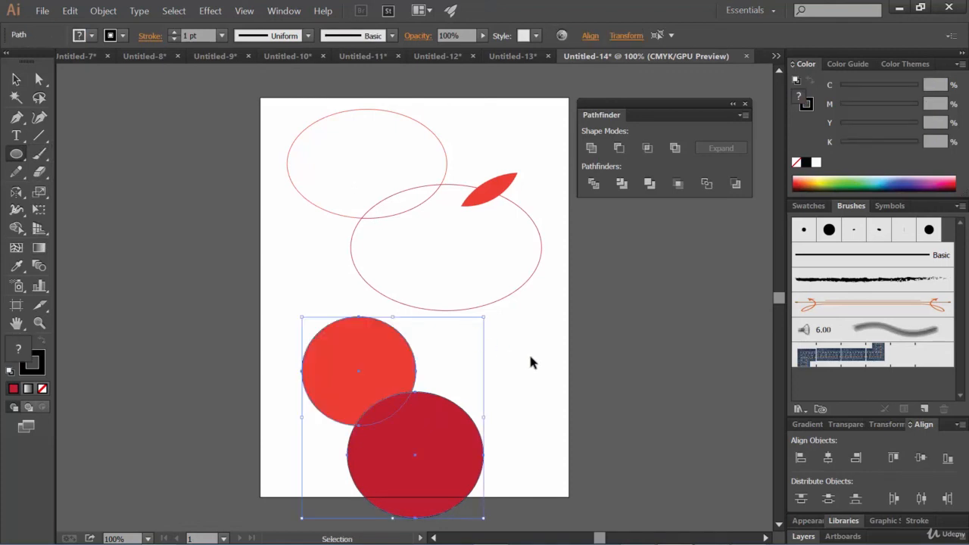
key("ctrl+z")
Apply Pathfinder Minus Front to the lower bright red and dark red circles
key("v")
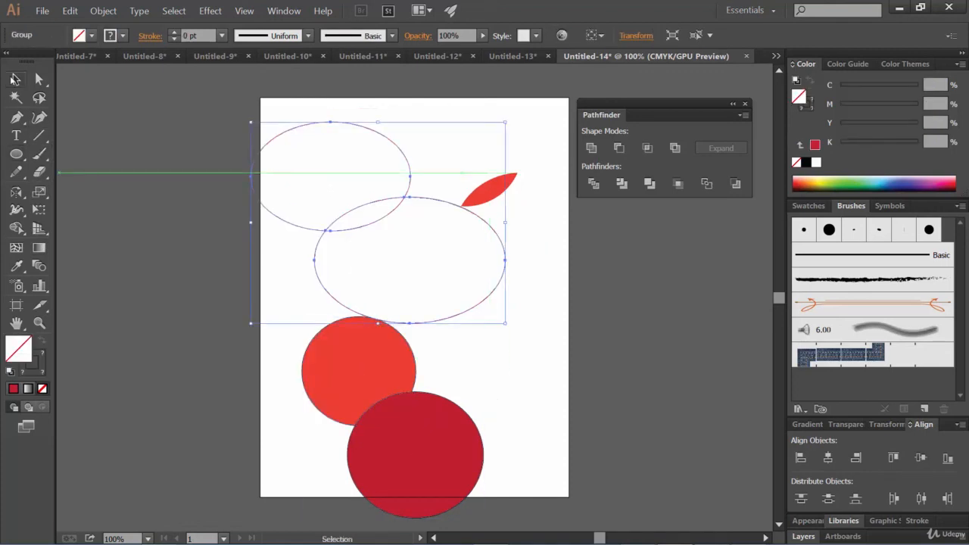
left_click_drag(502, 433, 376, 384)
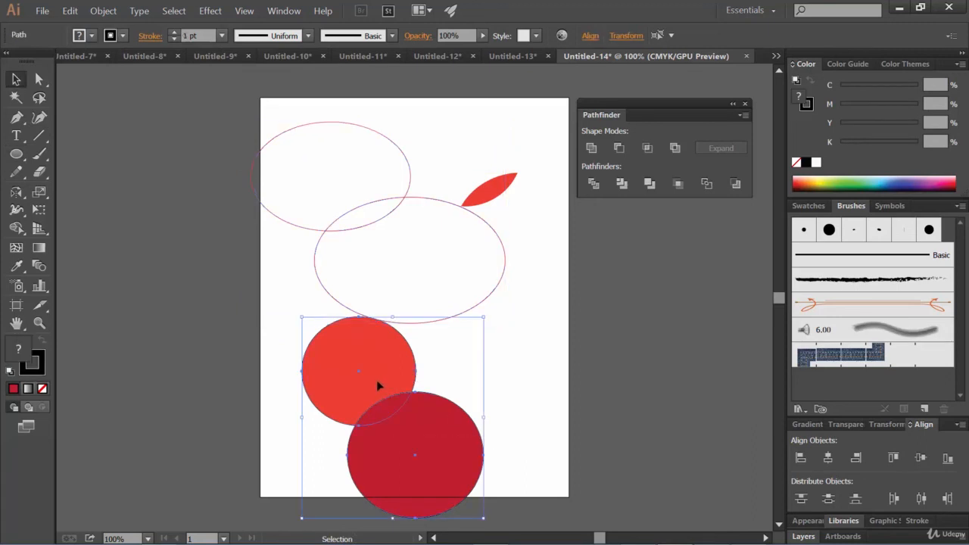
left_click(621, 151)
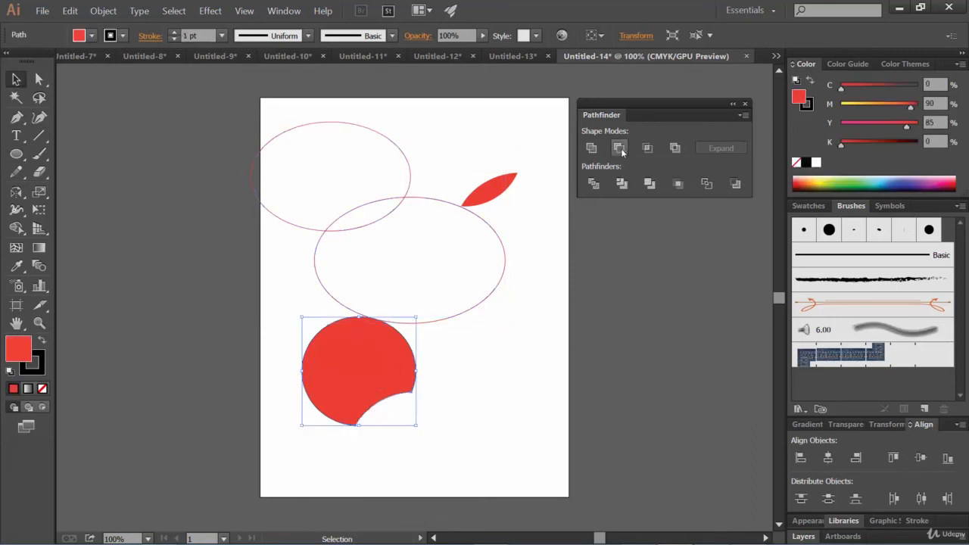